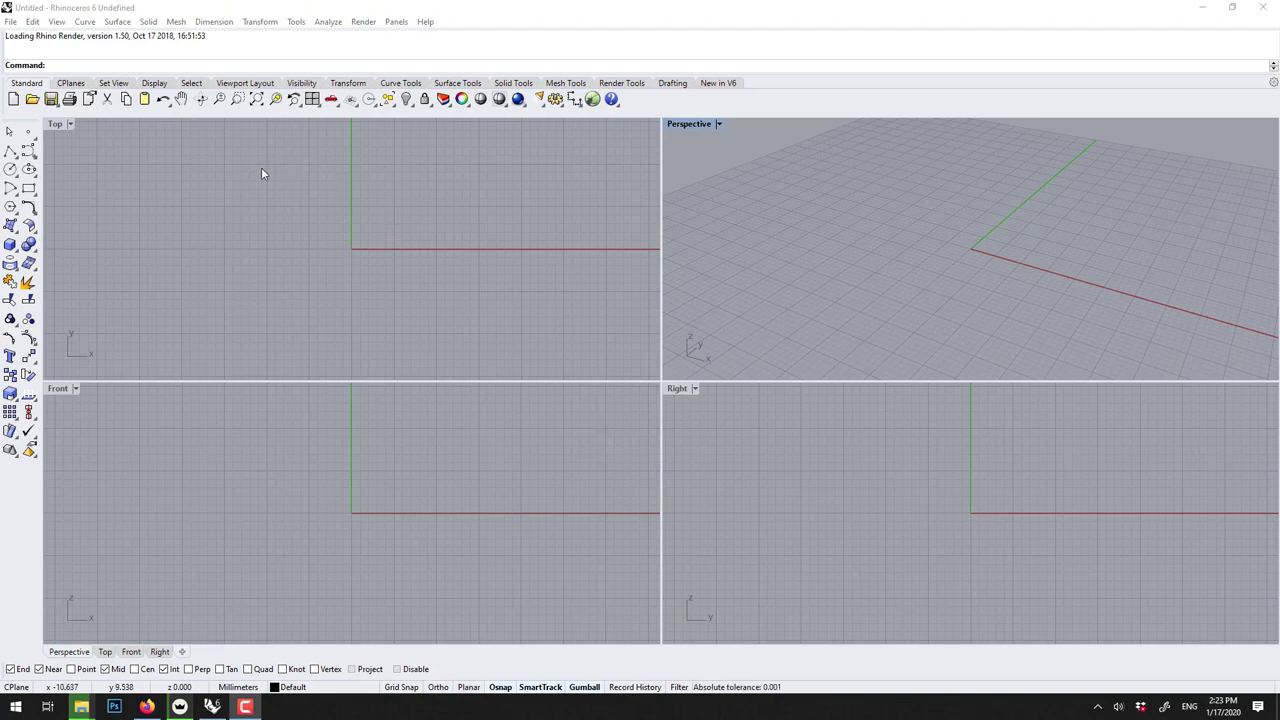
- Create a freehand box on the construction plane in the Perspective view, spanning the origin
click(298, 266)
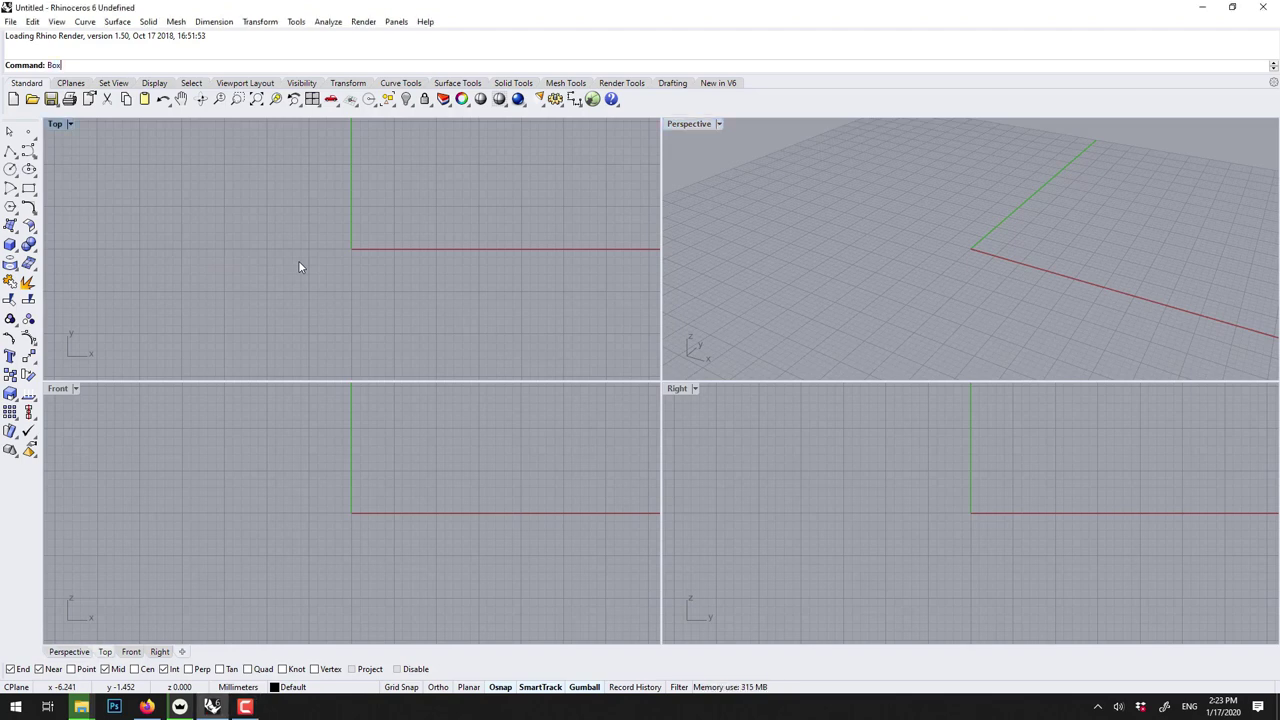
key(Return)
click(887, 186)
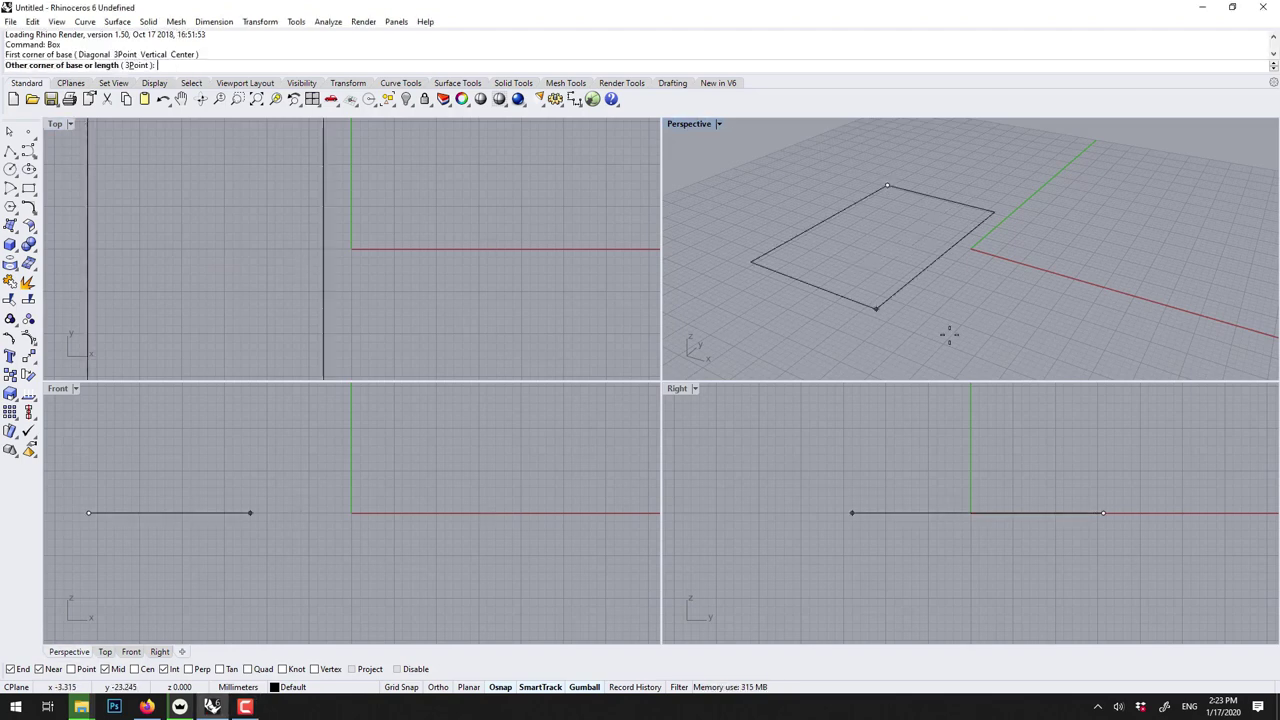
click(1045, 349)
click(1040, 274)
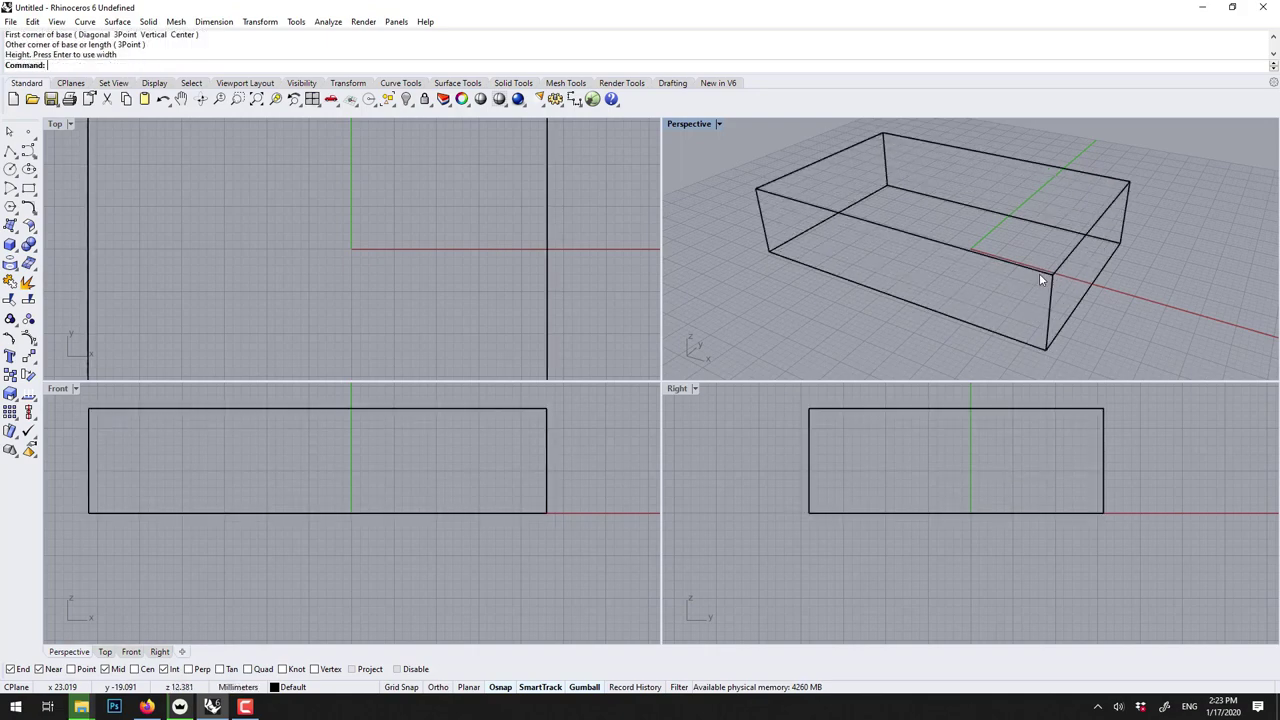
- Set the Perspective view to Shaded display mode and maximize it
click(716, 123)
click(716, 172)
double_click(688, 124)
- Duplicate the box about its centre as a shorter, narrower, taller block that passes through the original
click(605, 258)
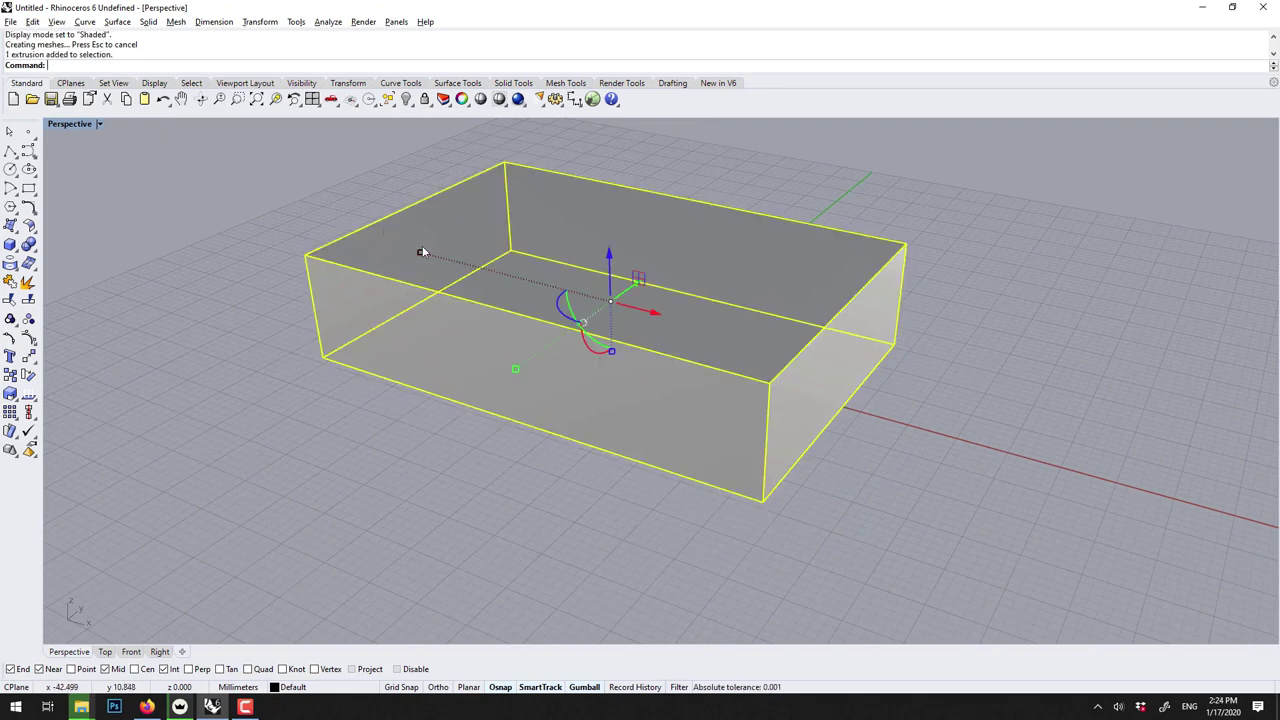
drag(421, 252, 498, 273)
key(alt)
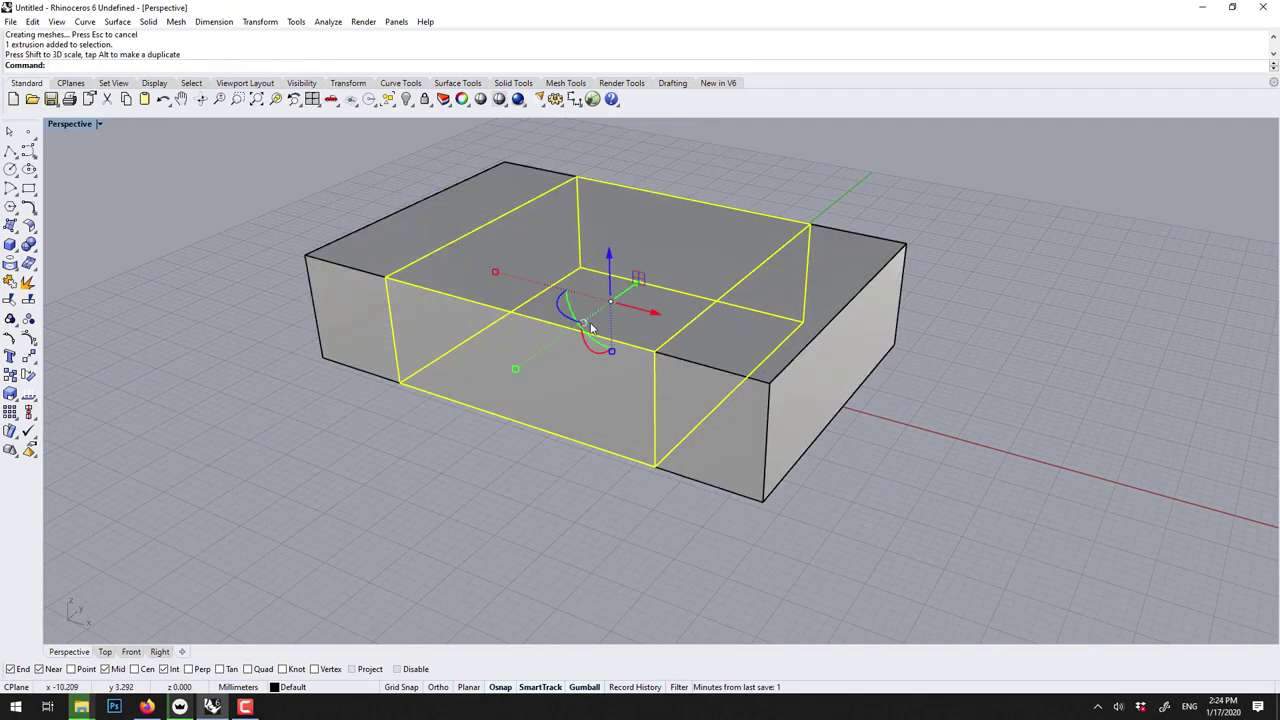
drag(517, 367, 566, 374)
click(308, 148)
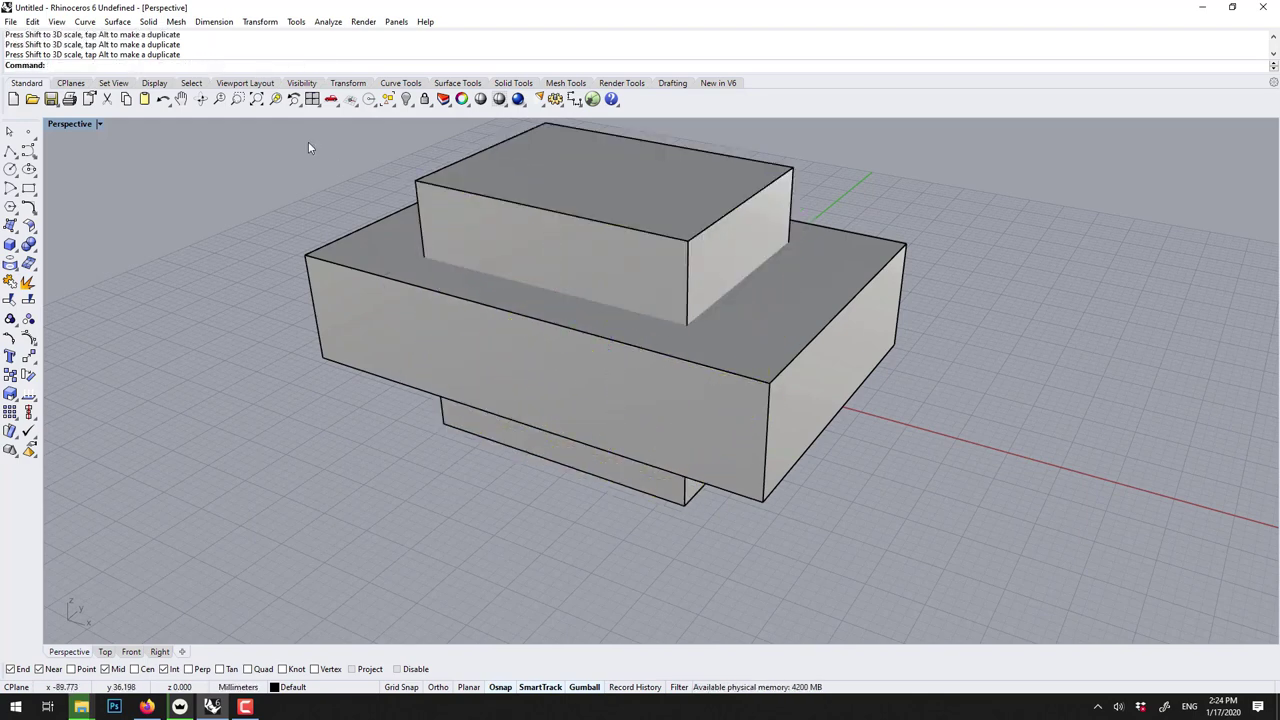
- Subtract the inner block from the large box with BooleanDifference, using DeleteInput=No
text(BooleanDifference)
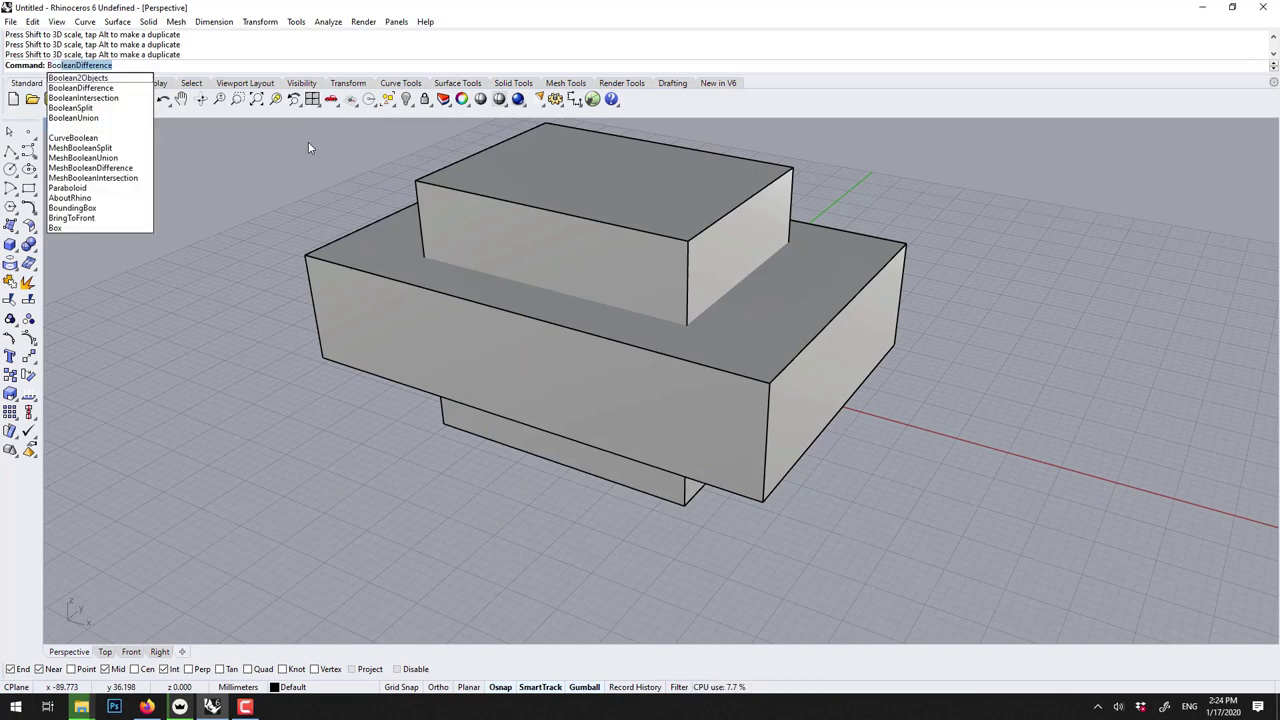
key(Return)
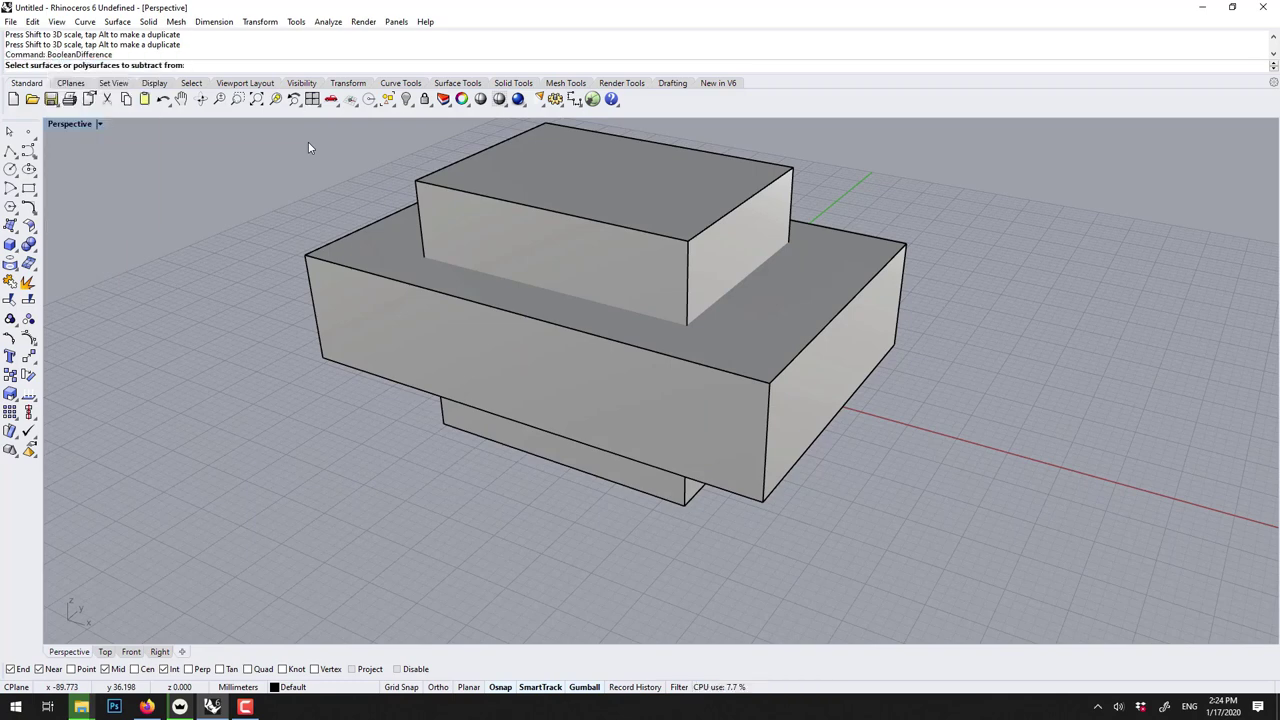
click(373, 255)
key(Return)
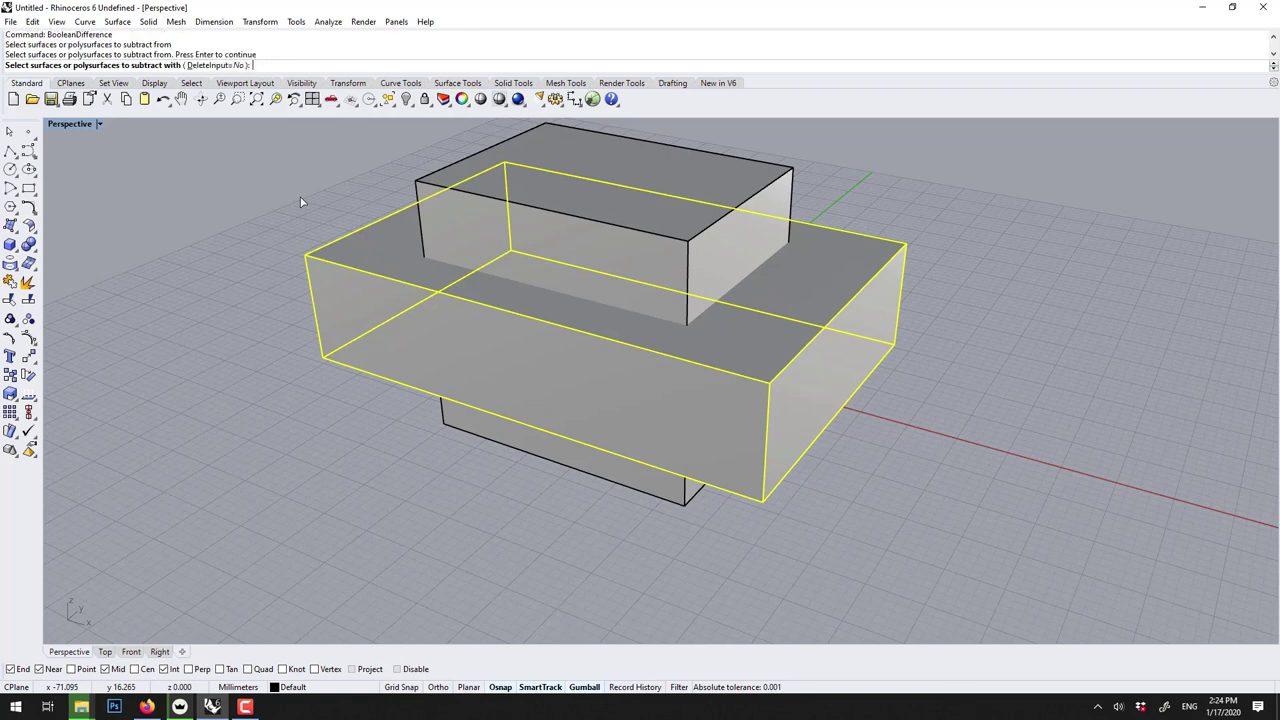
click(466, 206)
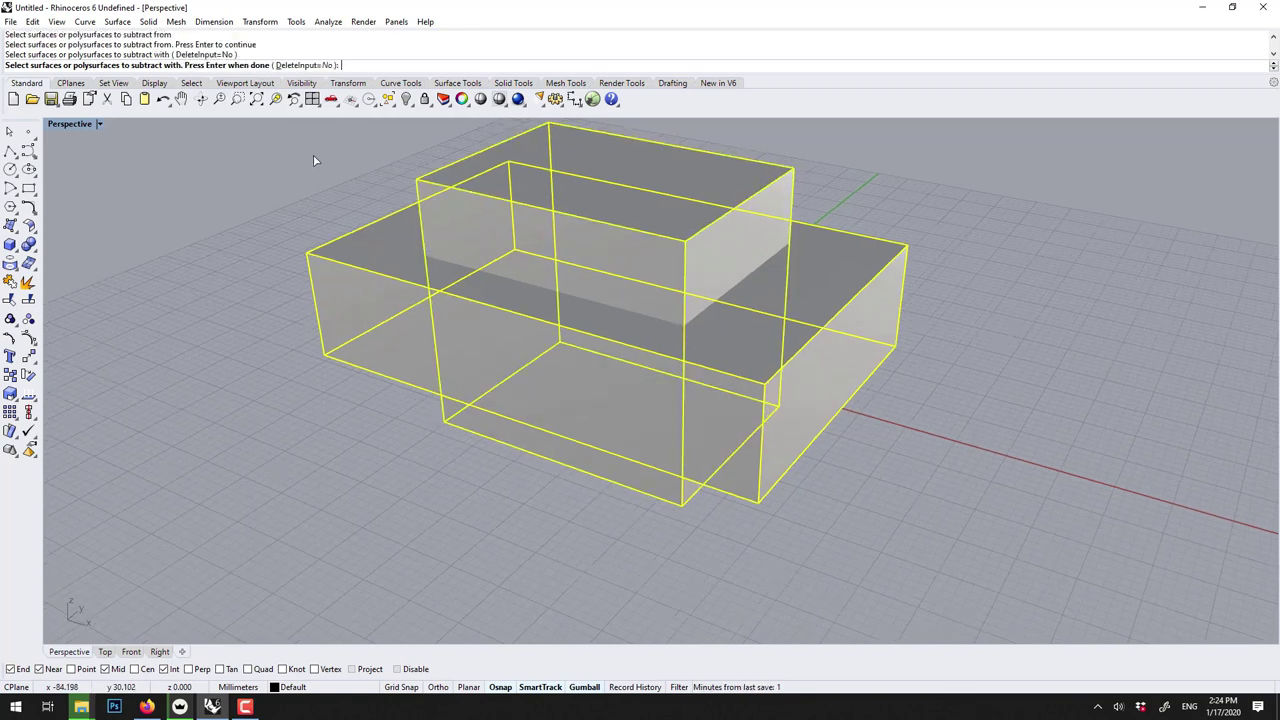
key(Return)
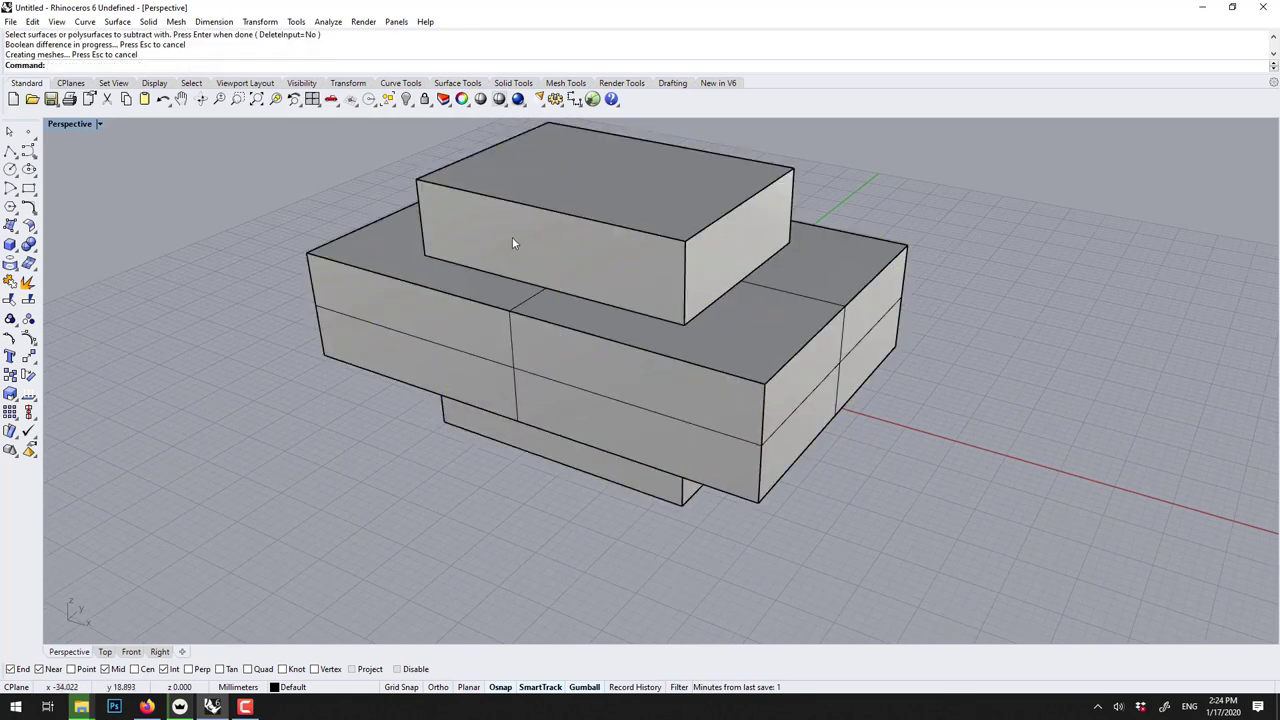
- Delete the leftover inner block and the hollowed polysurface
click(512, 240)
key(Delete)
right_drag(512, 237, 521, 294)
click(455, 243)
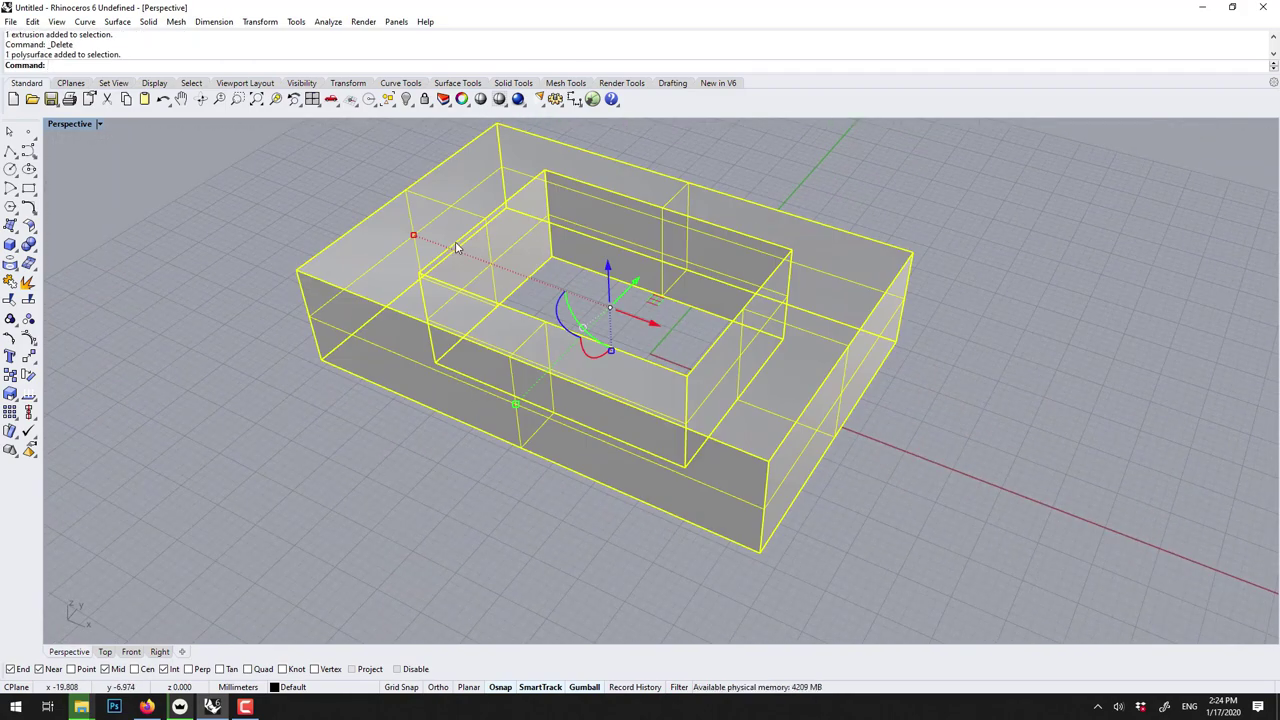
key(Delete)
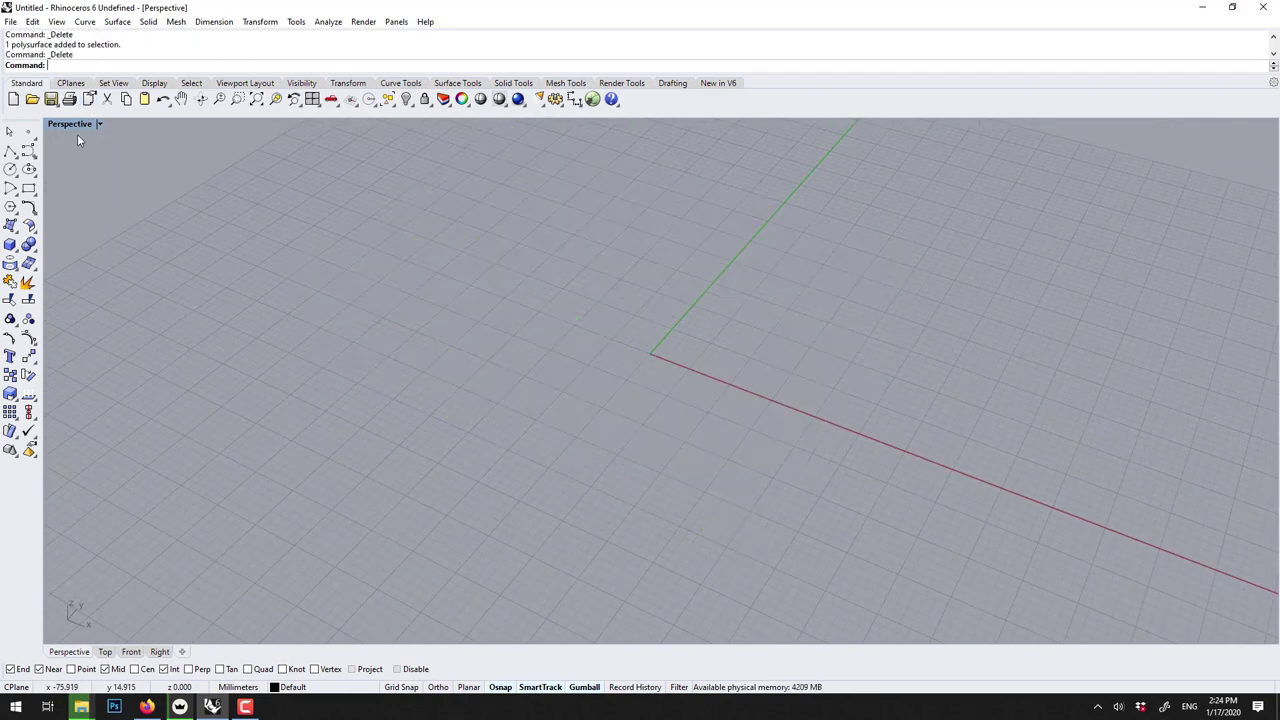
- Draw a freehand corner-to-corner rectangle around the origin and delete it
shift+right_drag(556, 314, 498, 320)
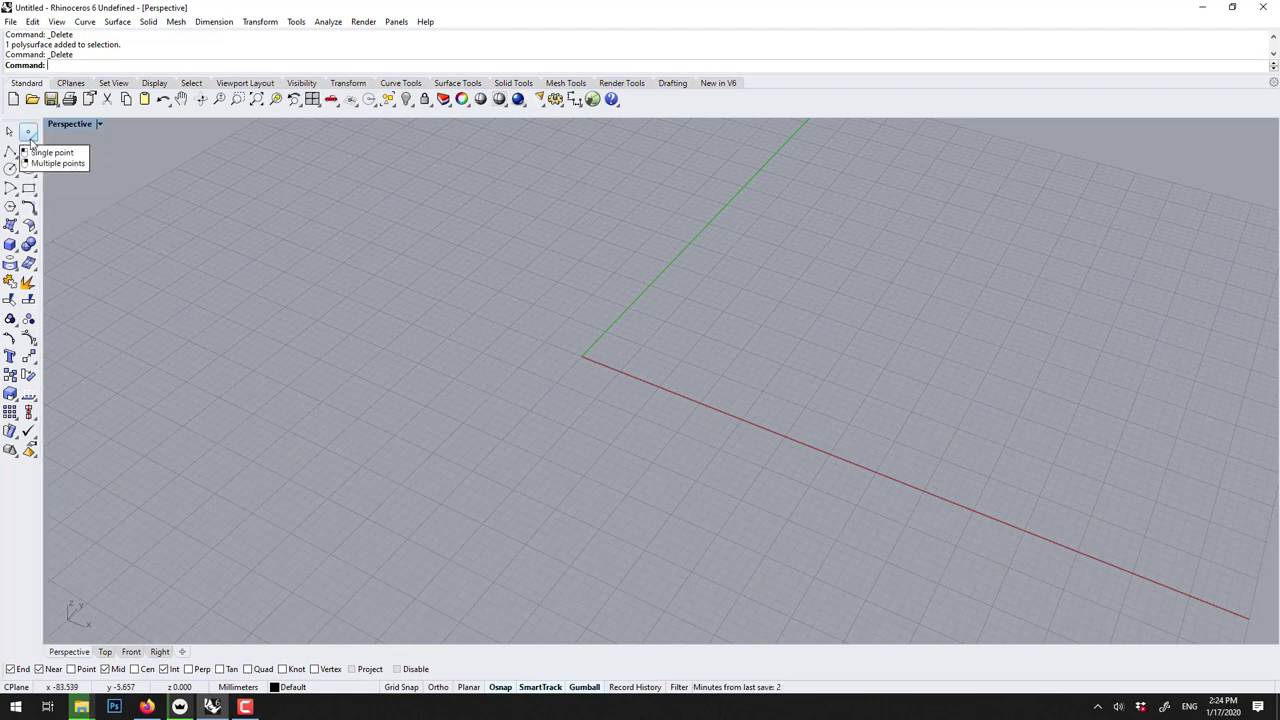
click(30, 189)
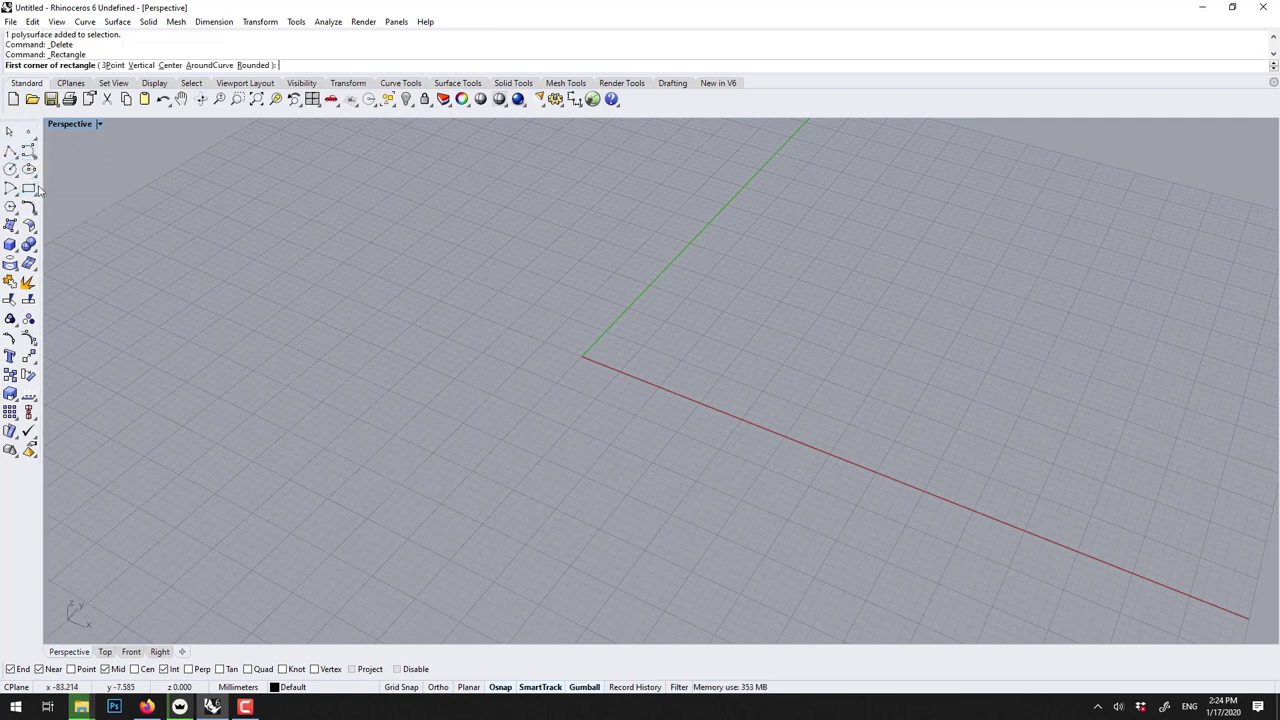
click(451, 212)
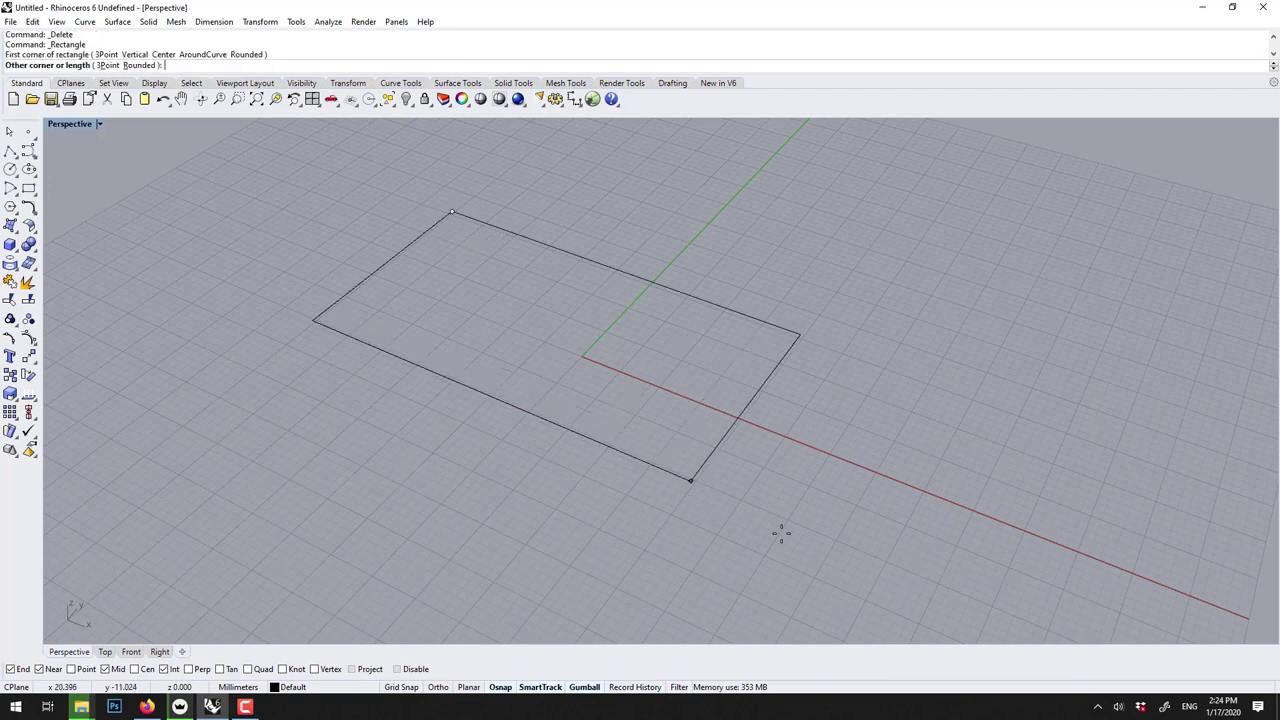
click(823, 553)
click(839, 535)
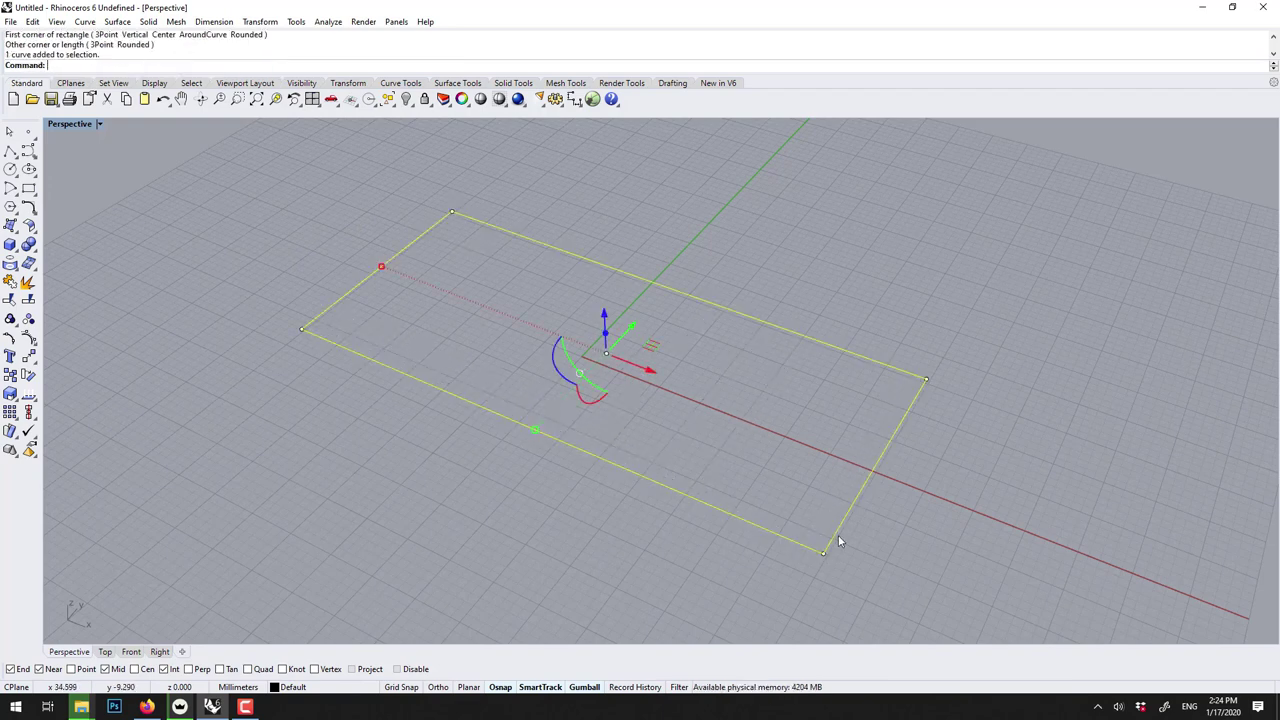
key(Delete)
- Repeat the freehand rectangle around the origin with the Rectangle command and delete it again
text(Rectangle)
key(Return)
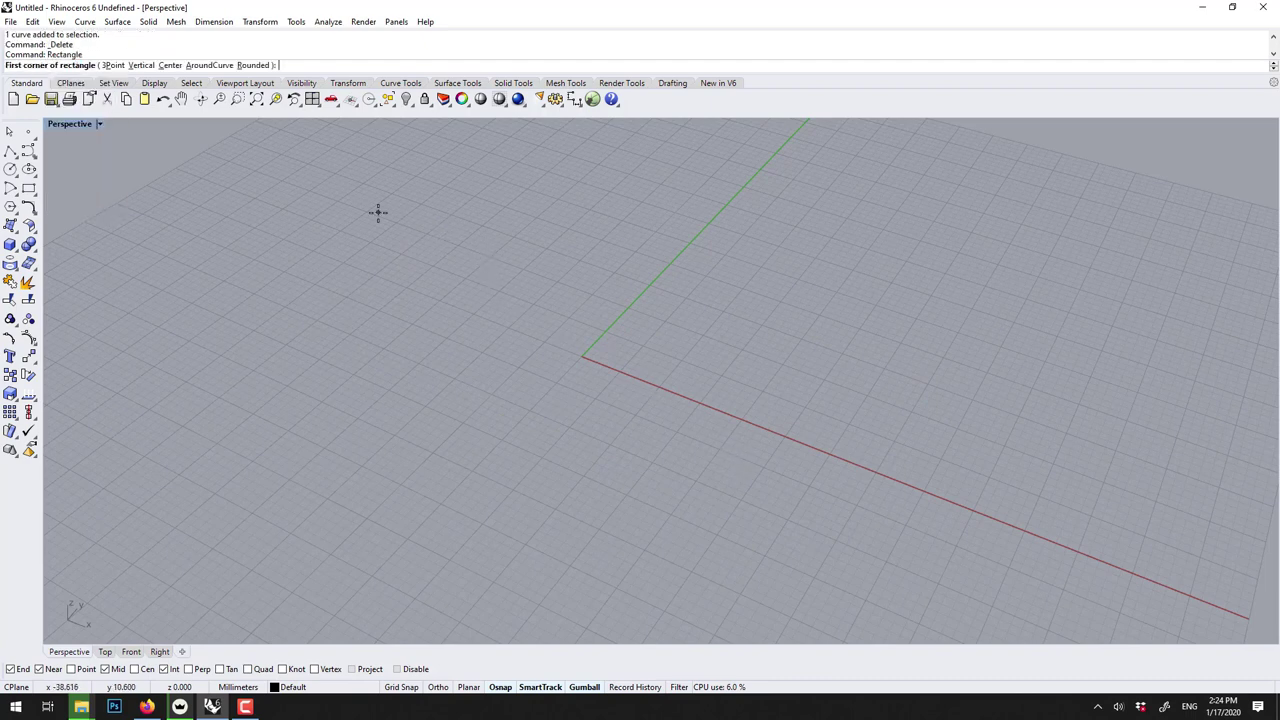
click(453, 211)
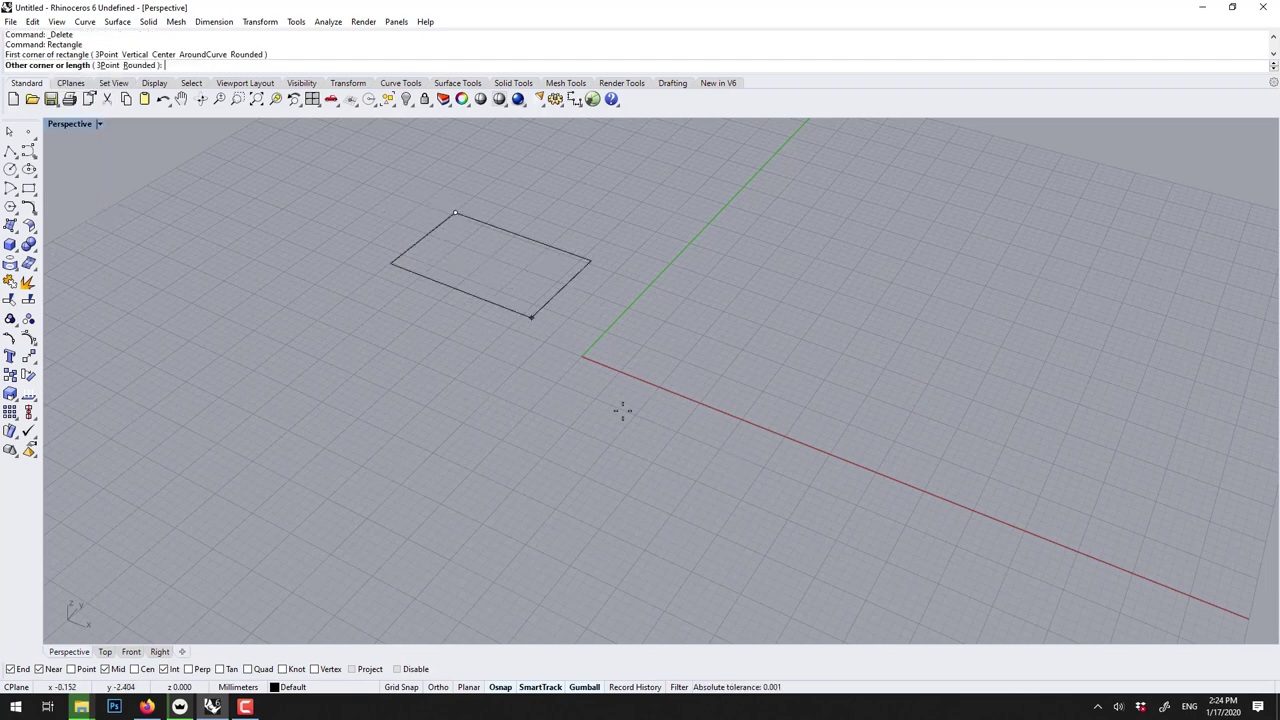
click(749, 549)
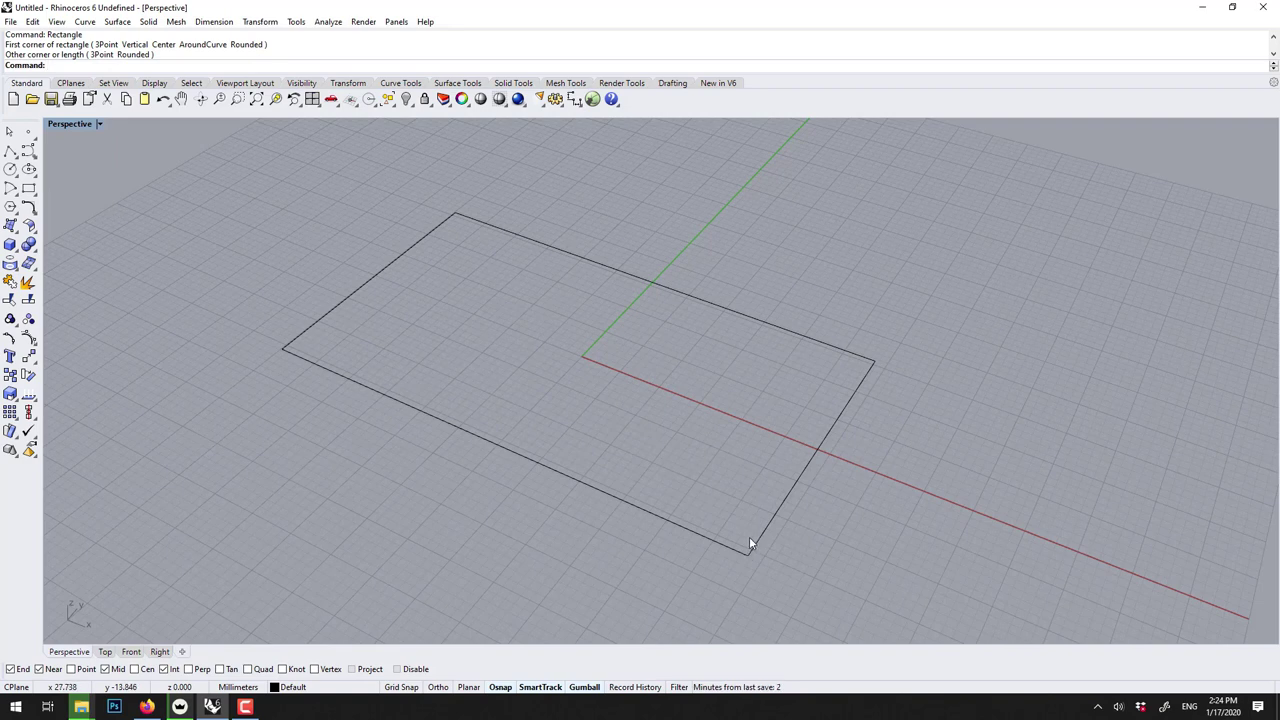
click(751, 547)
key(Delete)
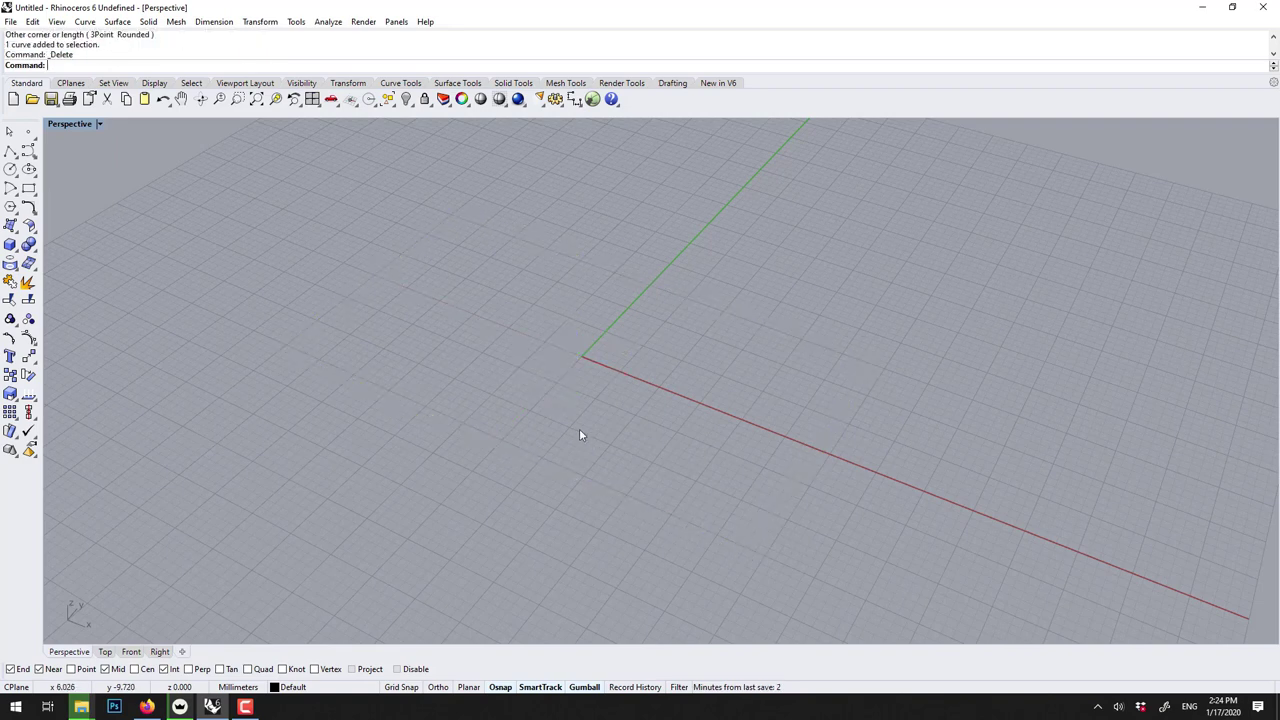
- Draw a rectangle around the origin using the Rounded option with arc corners
right_click(579, 430)
click(253, 65)
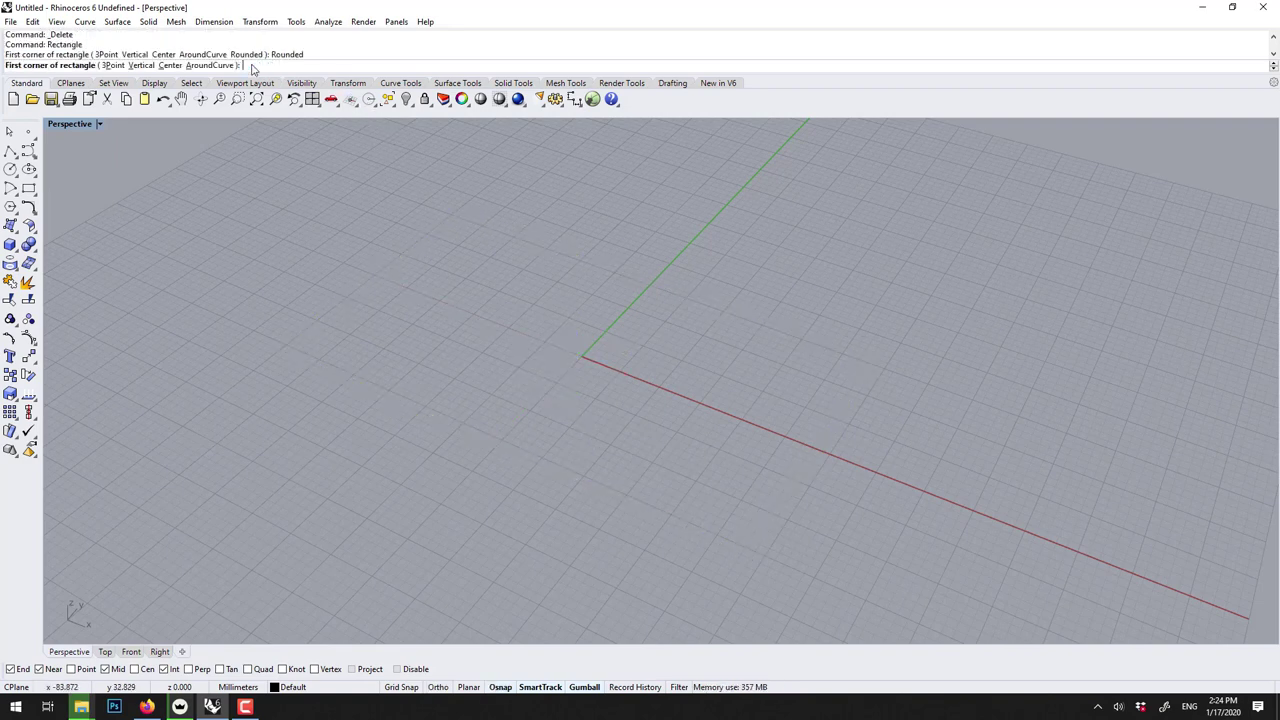
click(430, 204)
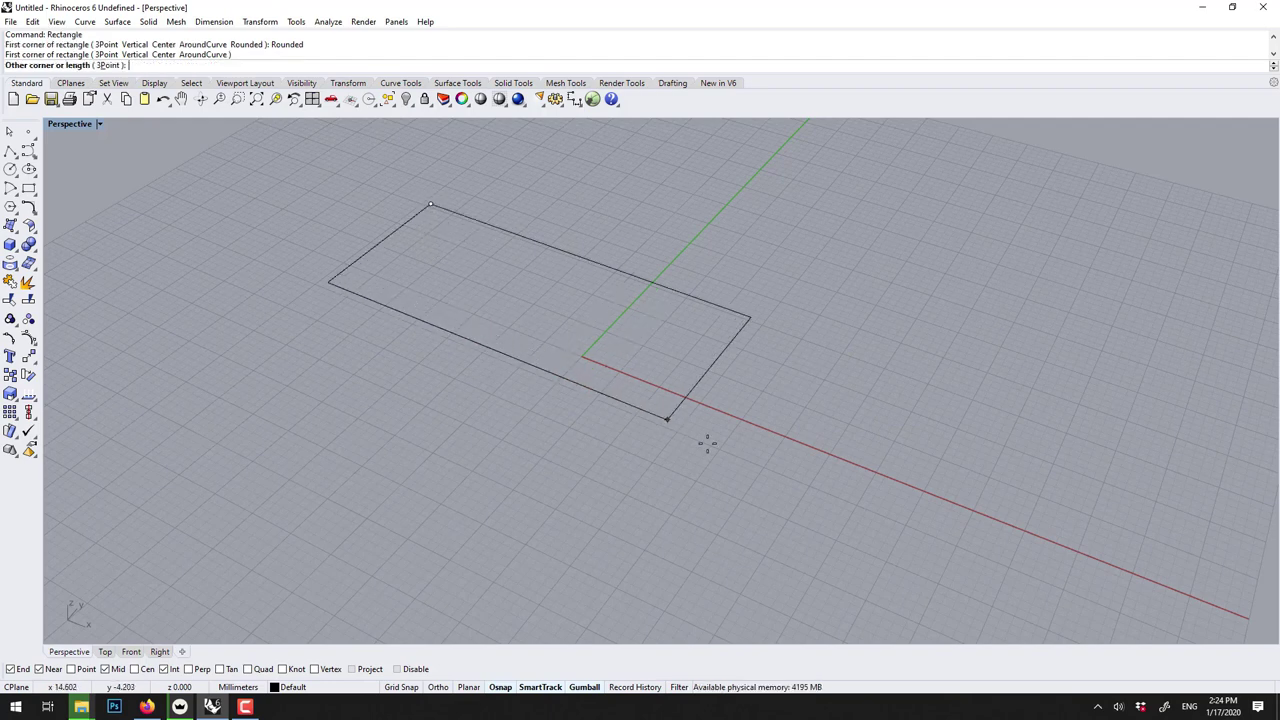
click(765, 567)
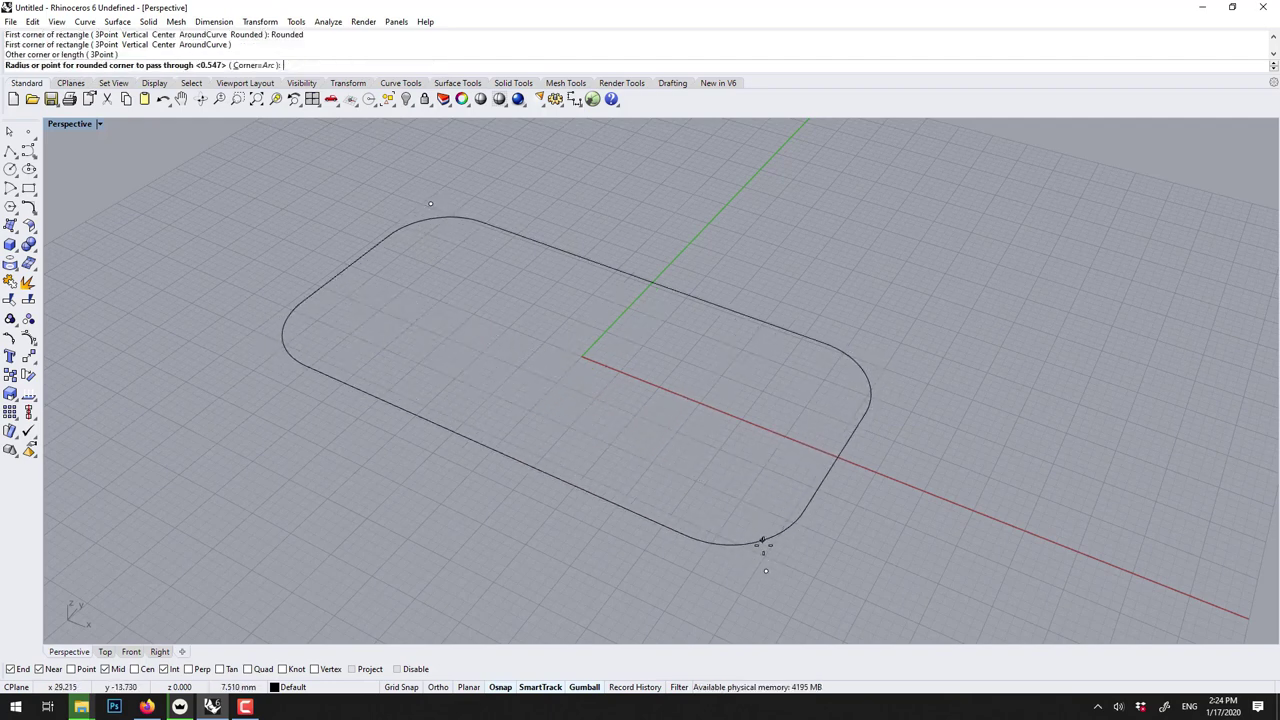
click(762, 550)
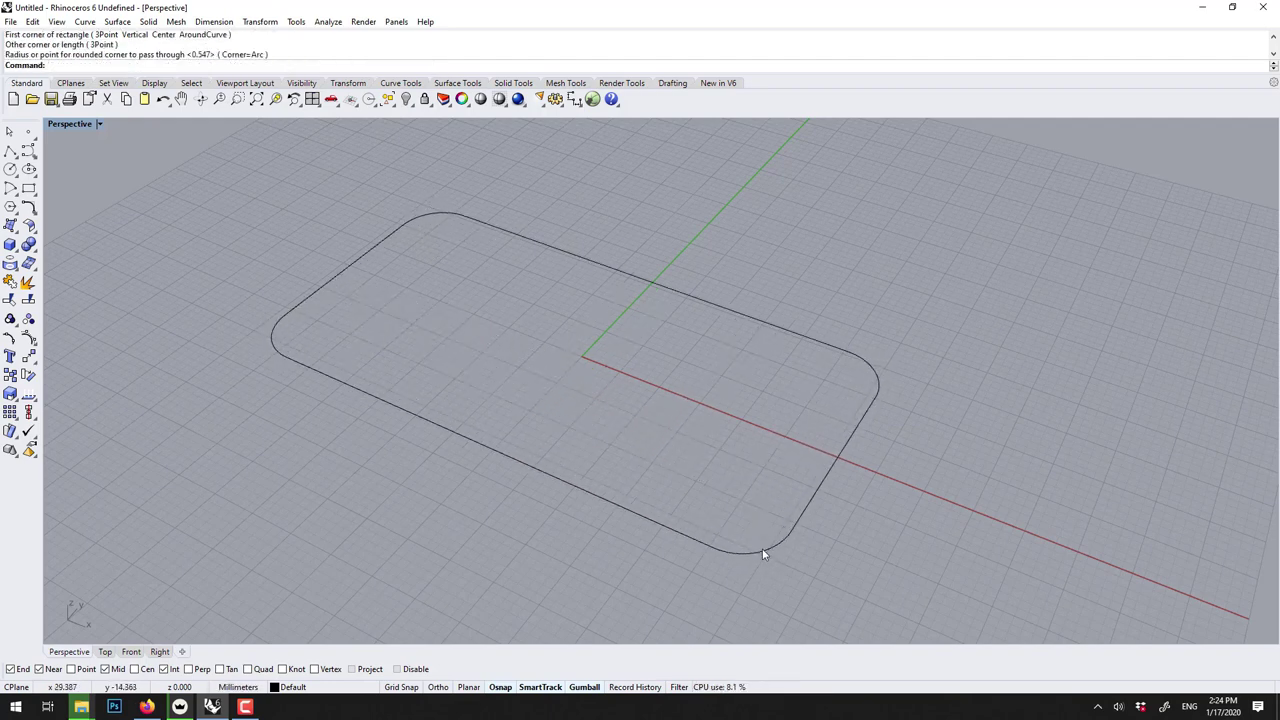
- Extrude the rounded rectangle upward with ExtrudeCrv and Solid=Yes, and delete the resulting solid
click(480, 445)
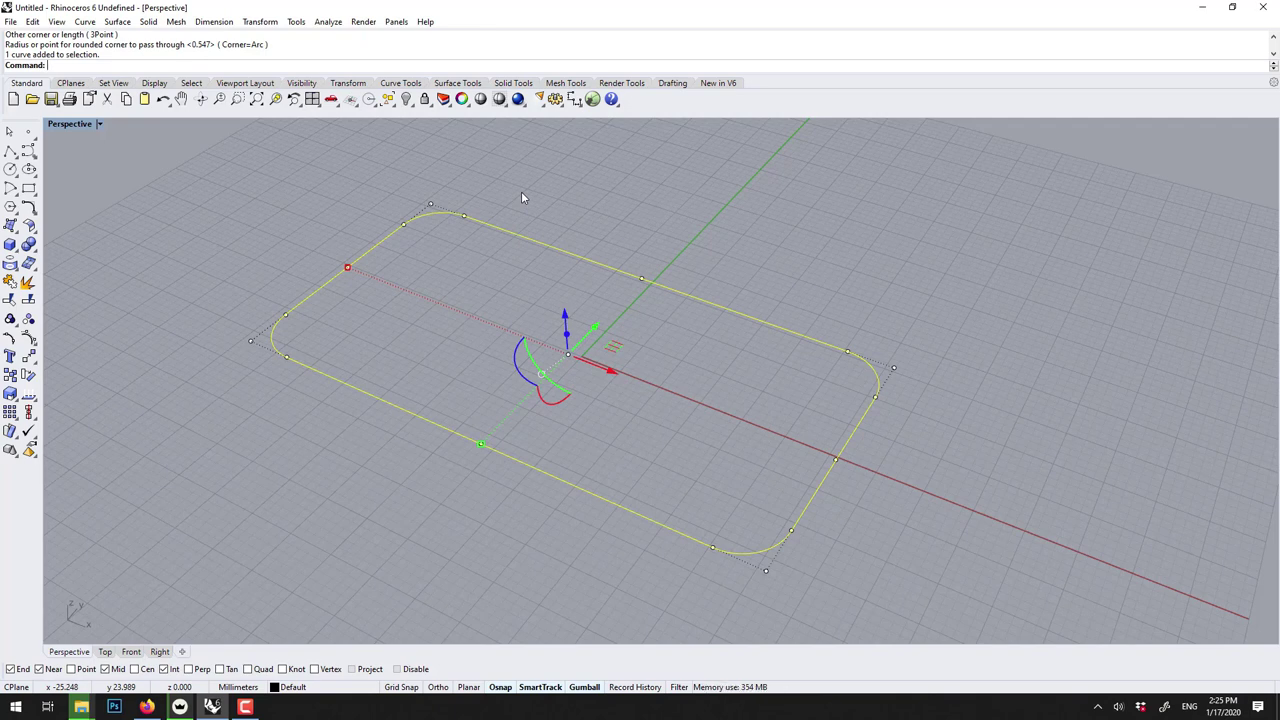
click(547, 216)
click(531, 239)
text(ExtrudeCrv)
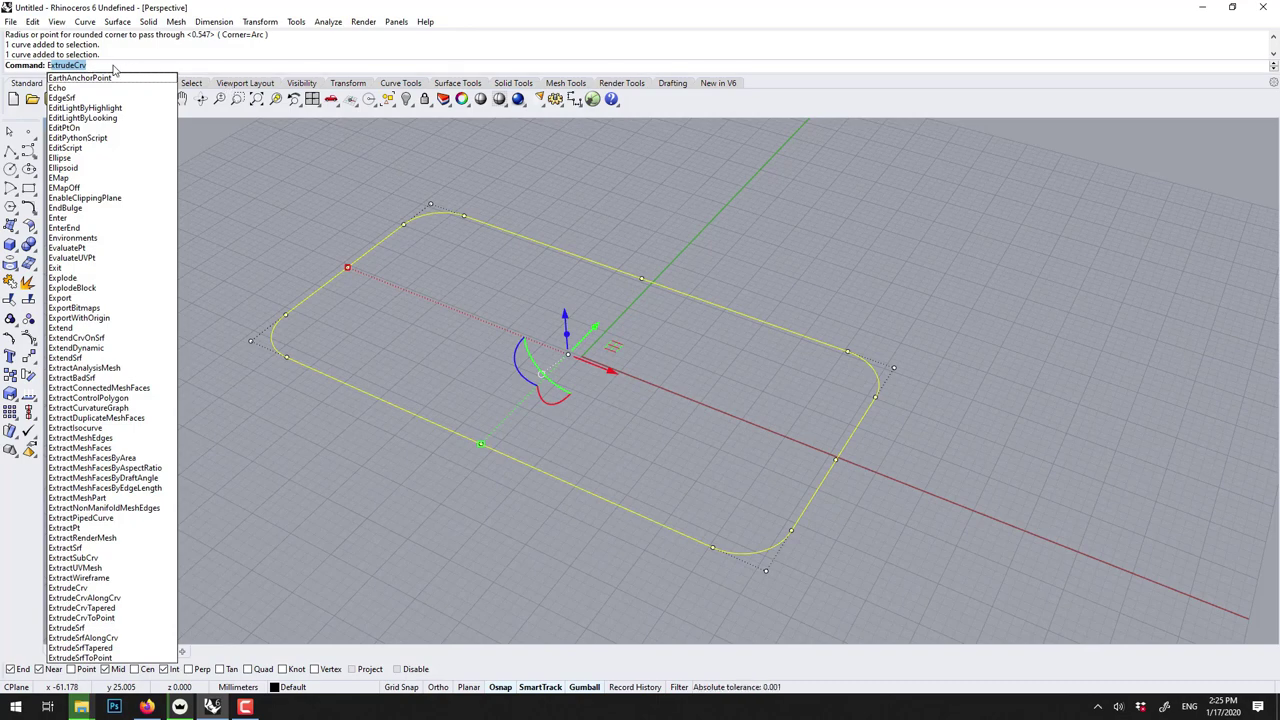
key(Return)
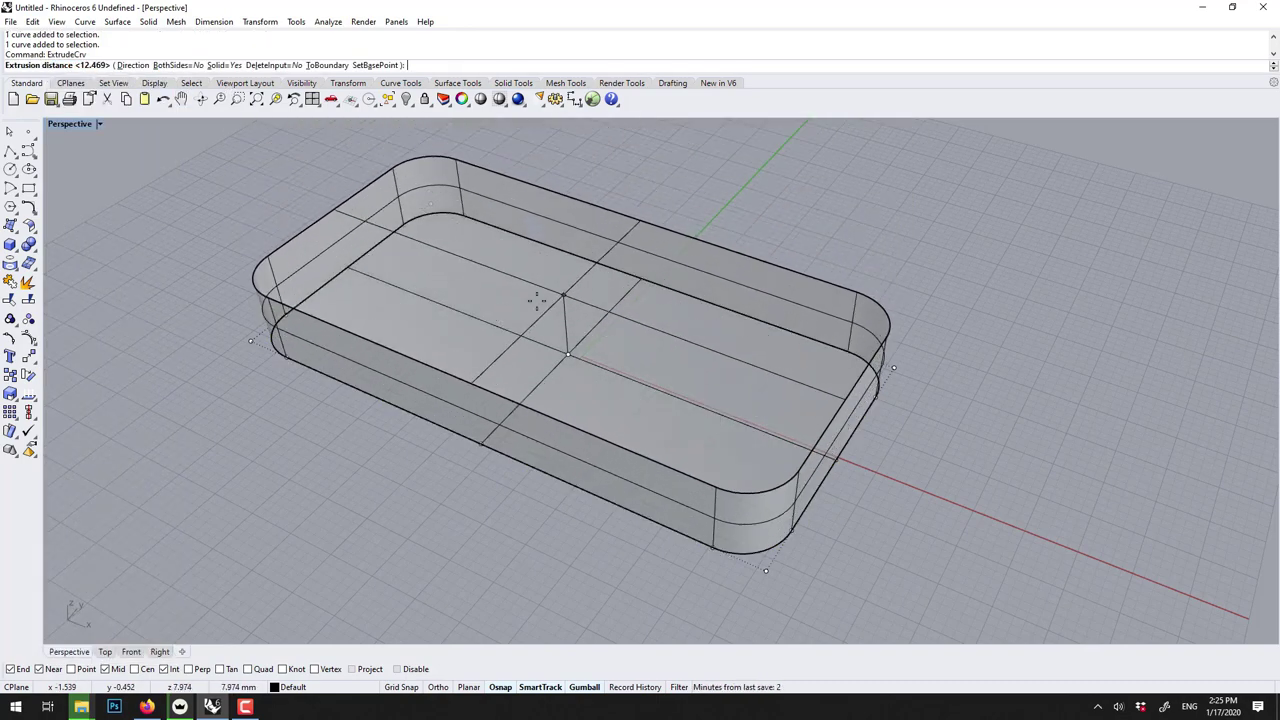
click(224, 65)
click(224, 65)
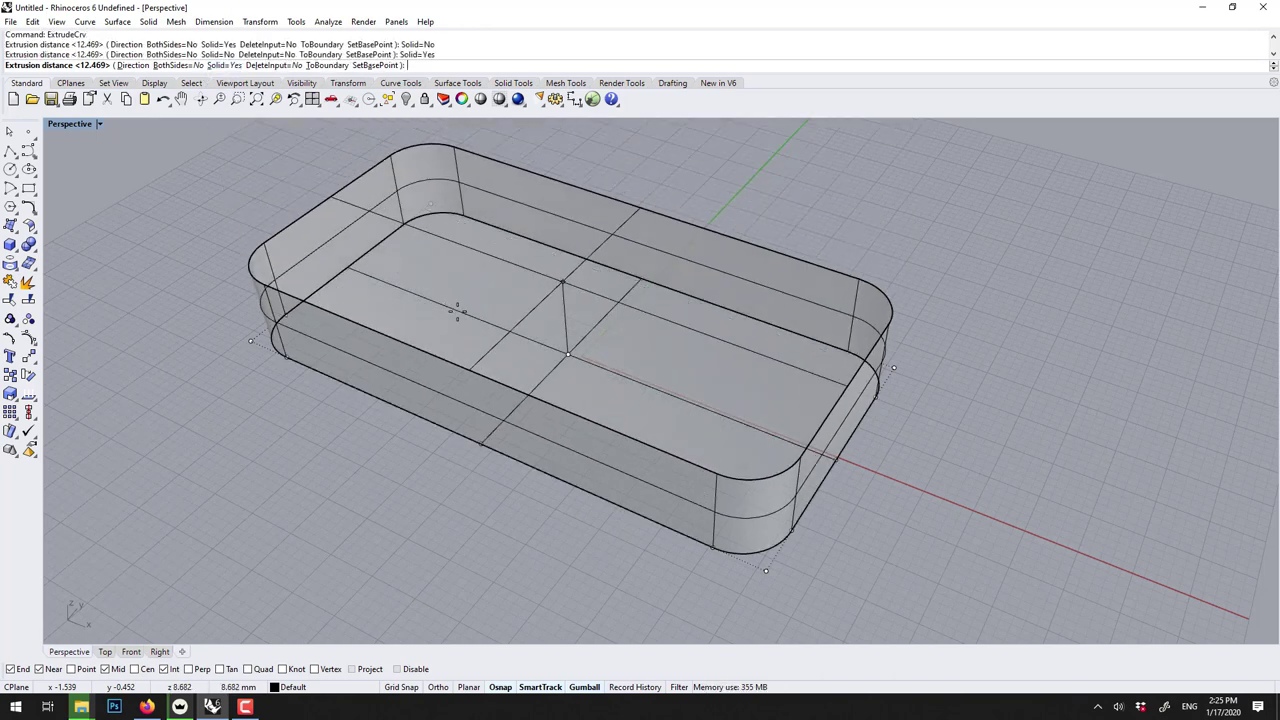
click(266, 178)
click(352, 240)
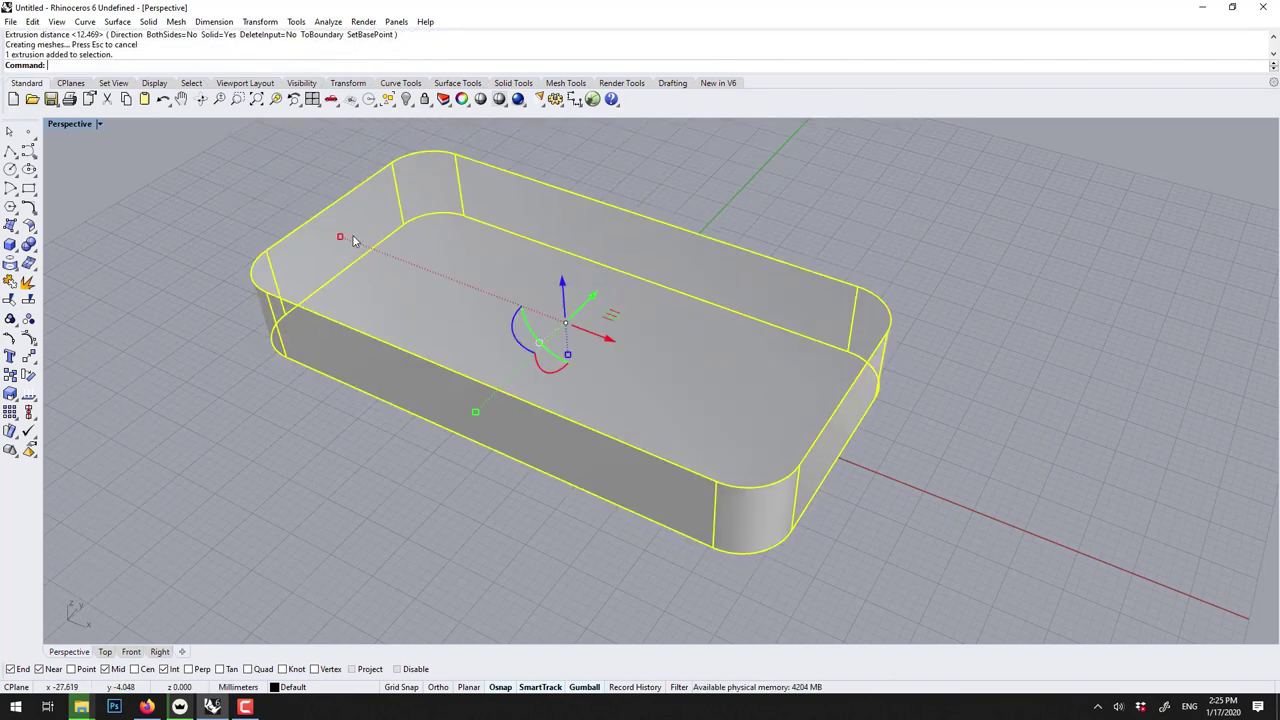
key(Delete)
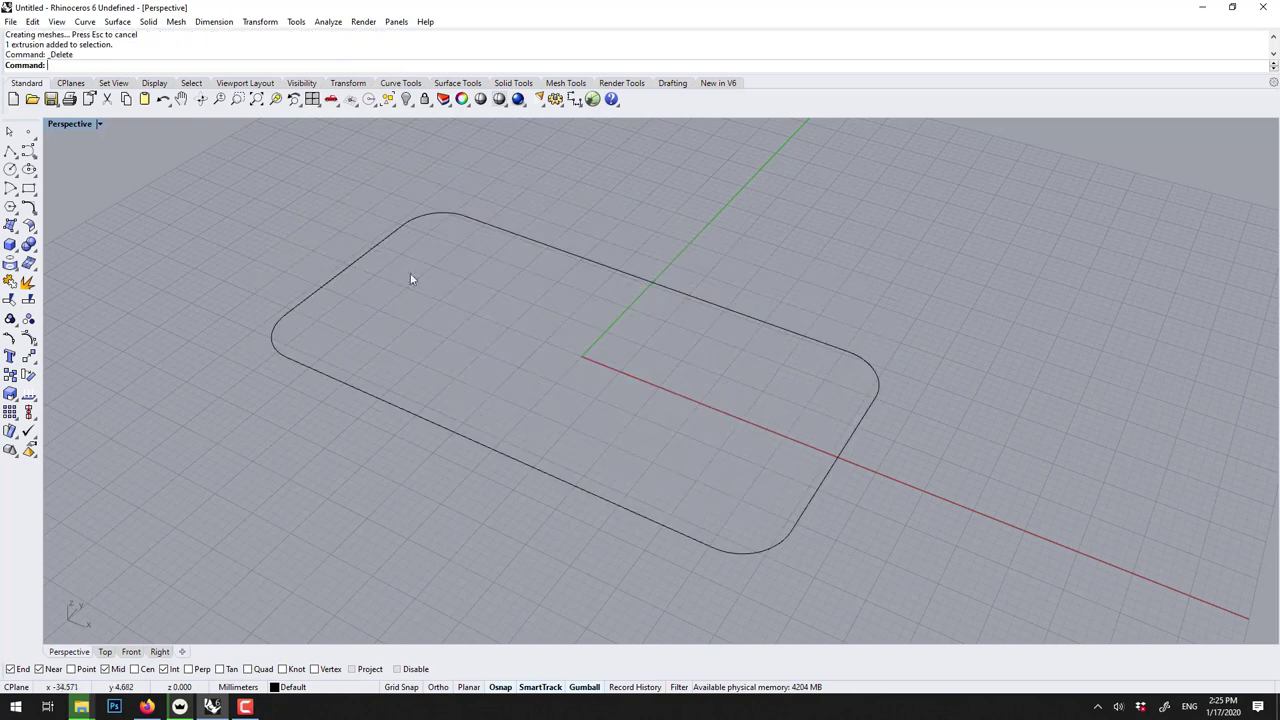
- Duplicate the rounded rectangle scaled down in X and Y about its centre as an inner outline
click(509, 234)
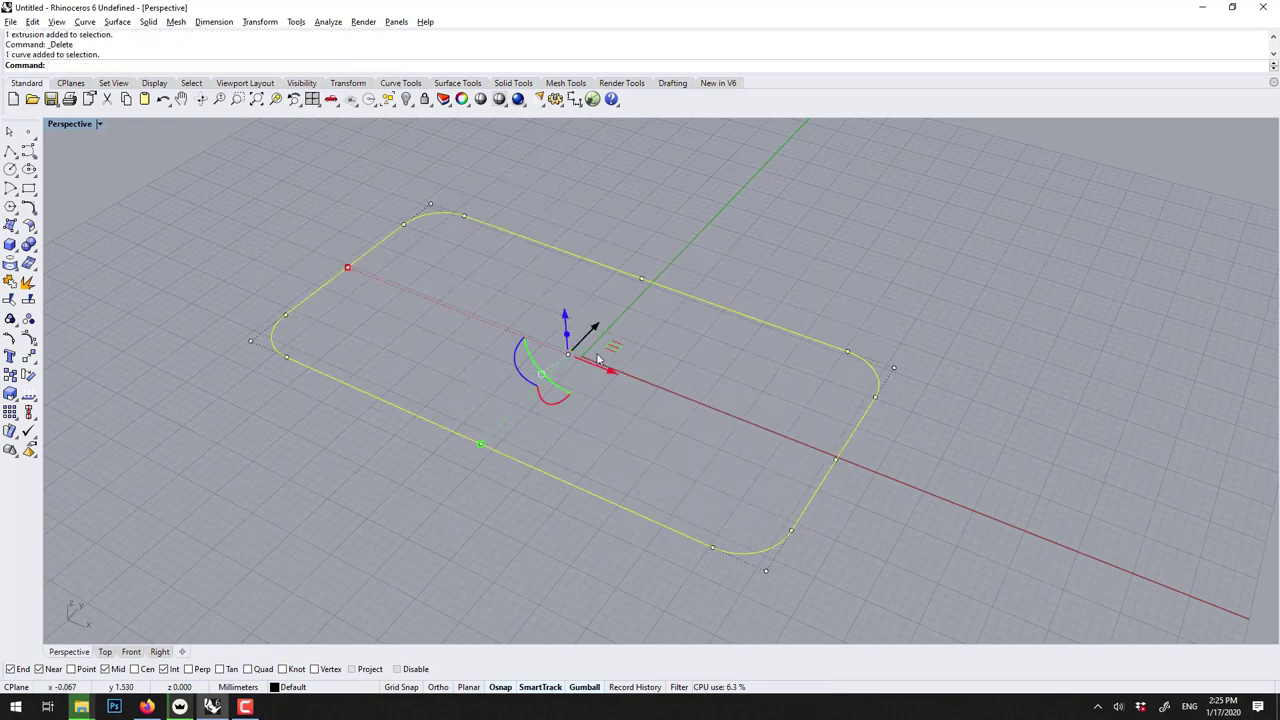
drag(349, 267, 420, 327)
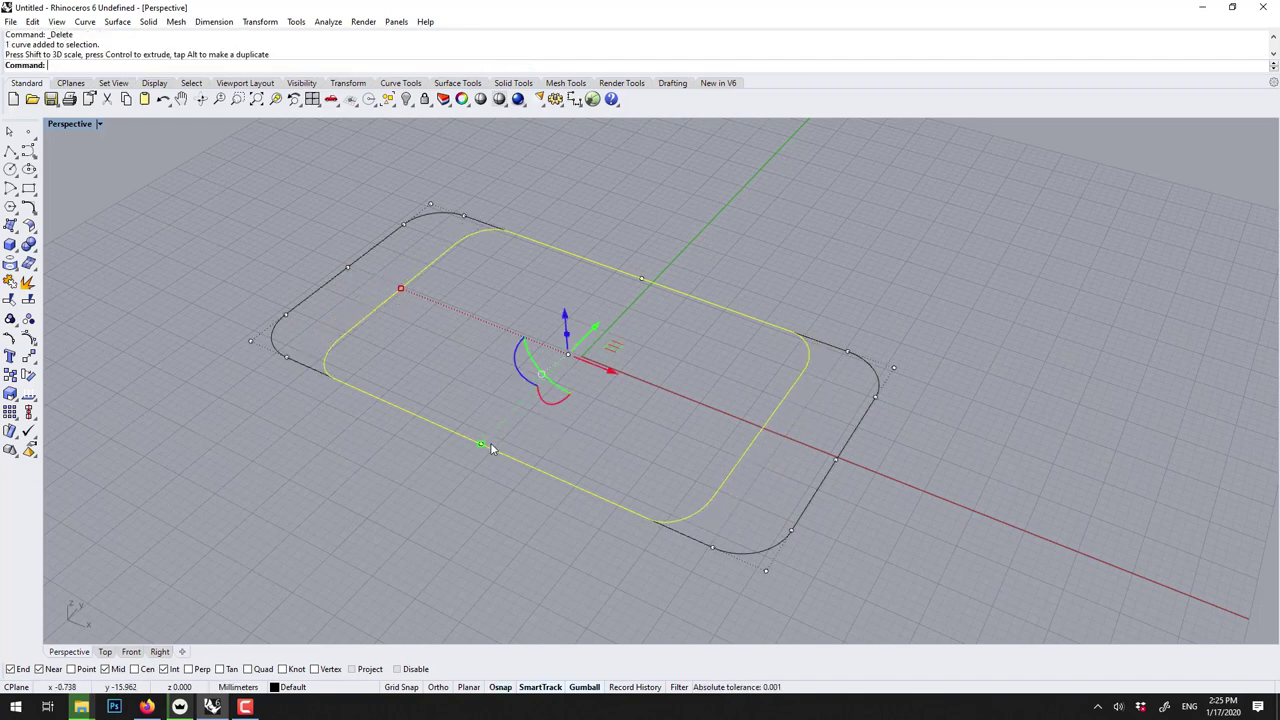
drag(490, 446, 505, 404)
click(622, 240)
- Extrude both rounded outlines upward together with Solid=Yes to form a hollow frame
drag(173, 120, 984, 654)
text(ExtrudeCrv)
key(Return)
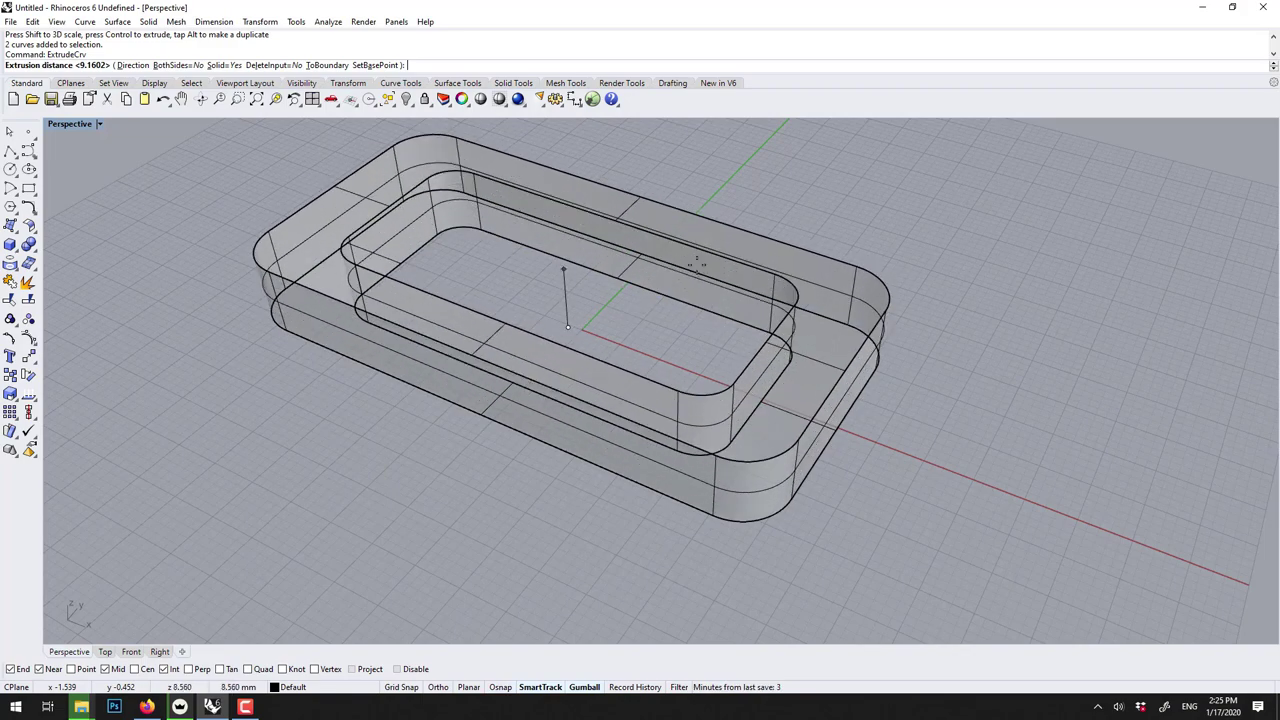
alt+click(697, 265)
click(702, 183)
right_drag(677, 272, 656, 262)
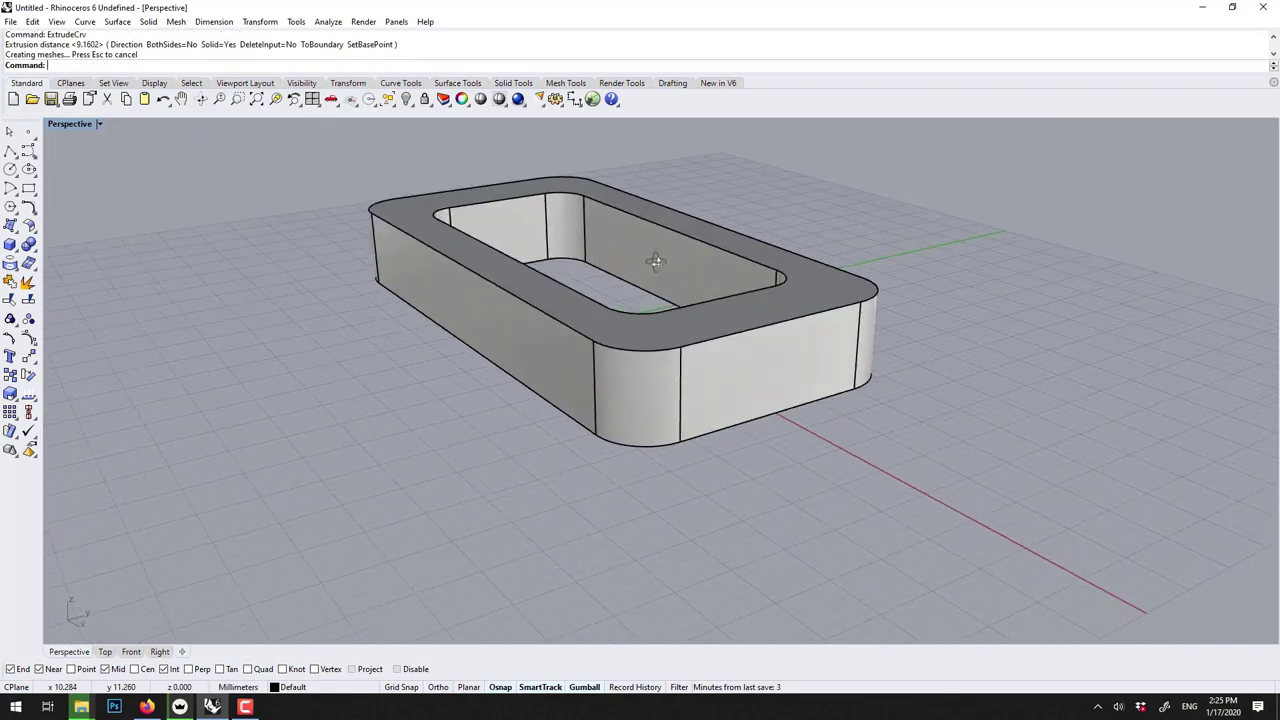
- Delete the hollow frame and the two rounded outline curves it was extruded from
scroll(655, 262, down, 5)
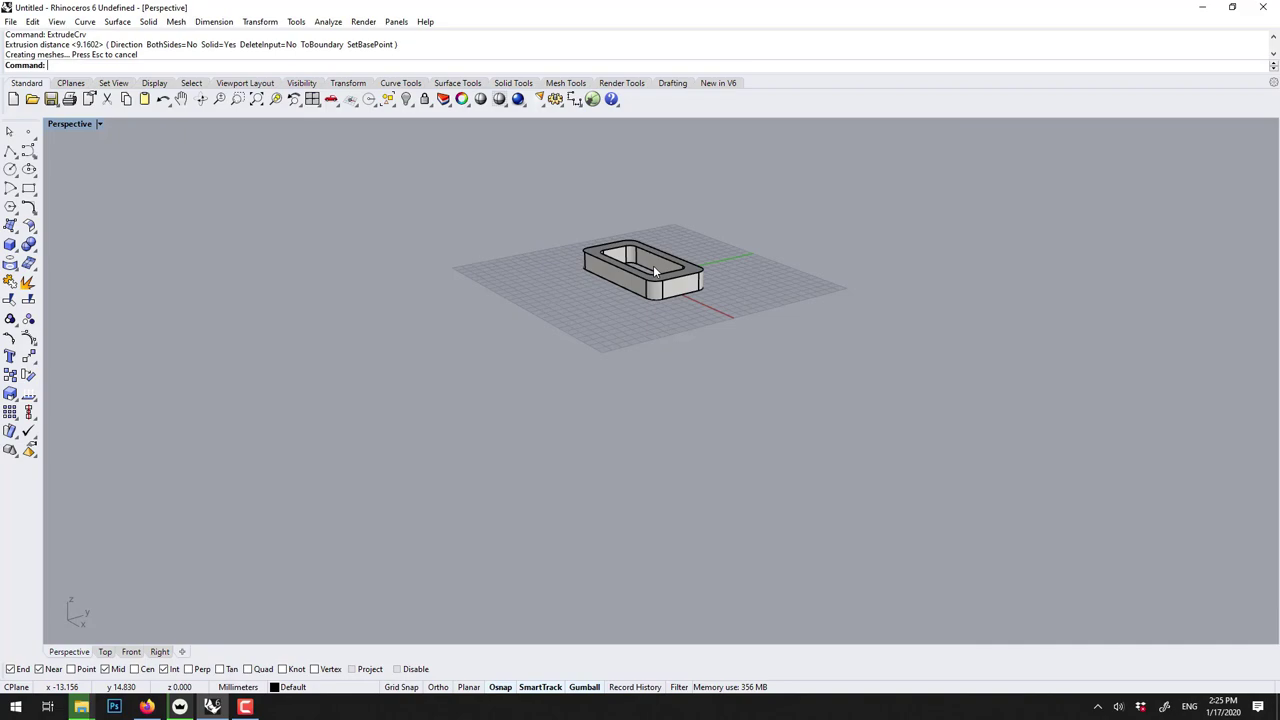
key(ctrl+alt+e)
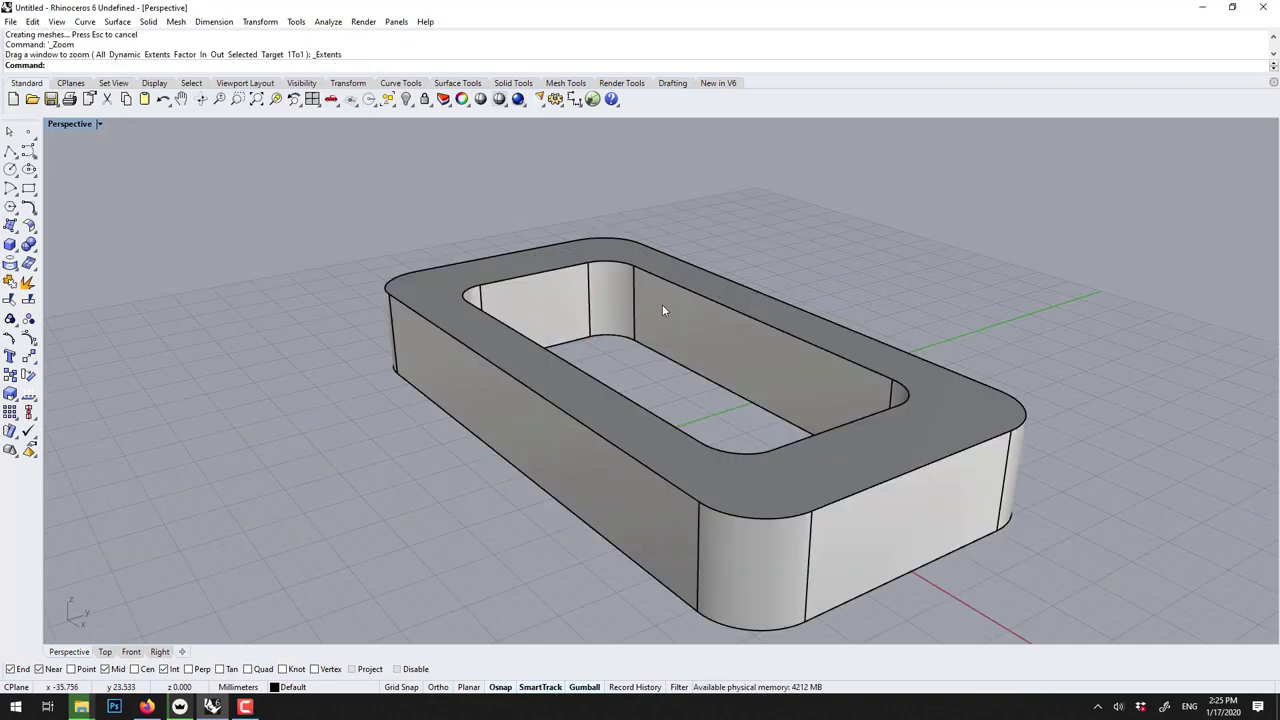
right_drag(663, 309, 795, 328)
click(795, 328)
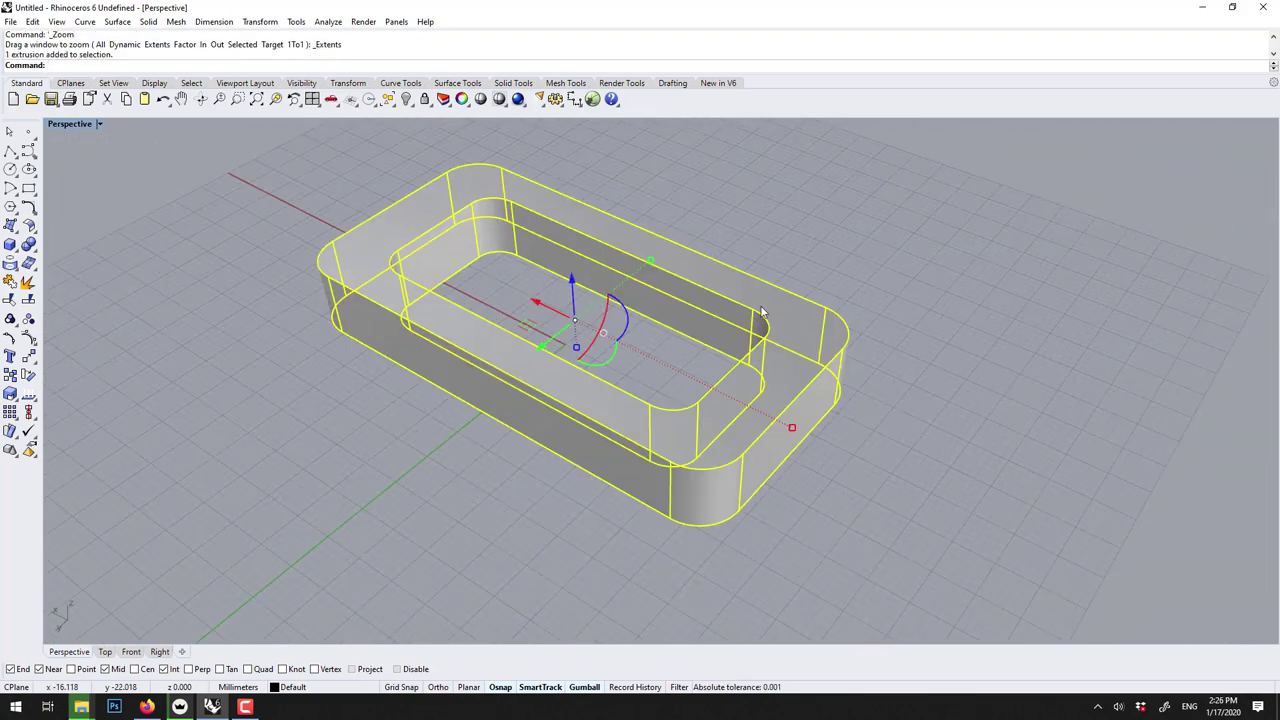
key(Delete)
click(401, 252)
key(Delete)
click(444, 286)
key(Delete)
- Show all four viewports and start Picture with 53916962-3d-rendered-composition-of-empty-modern-shelves-.jpg from the Desktop
double_click(87, 126)
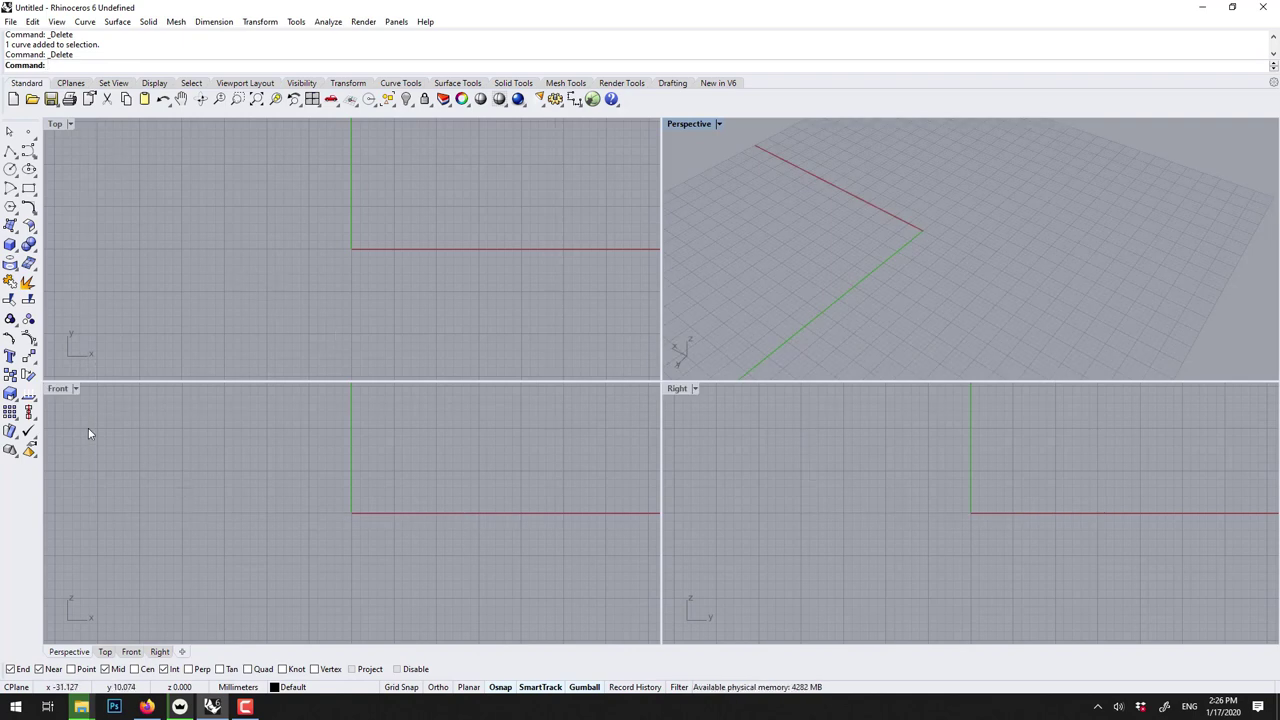
scroll(88, 428, down, 2)
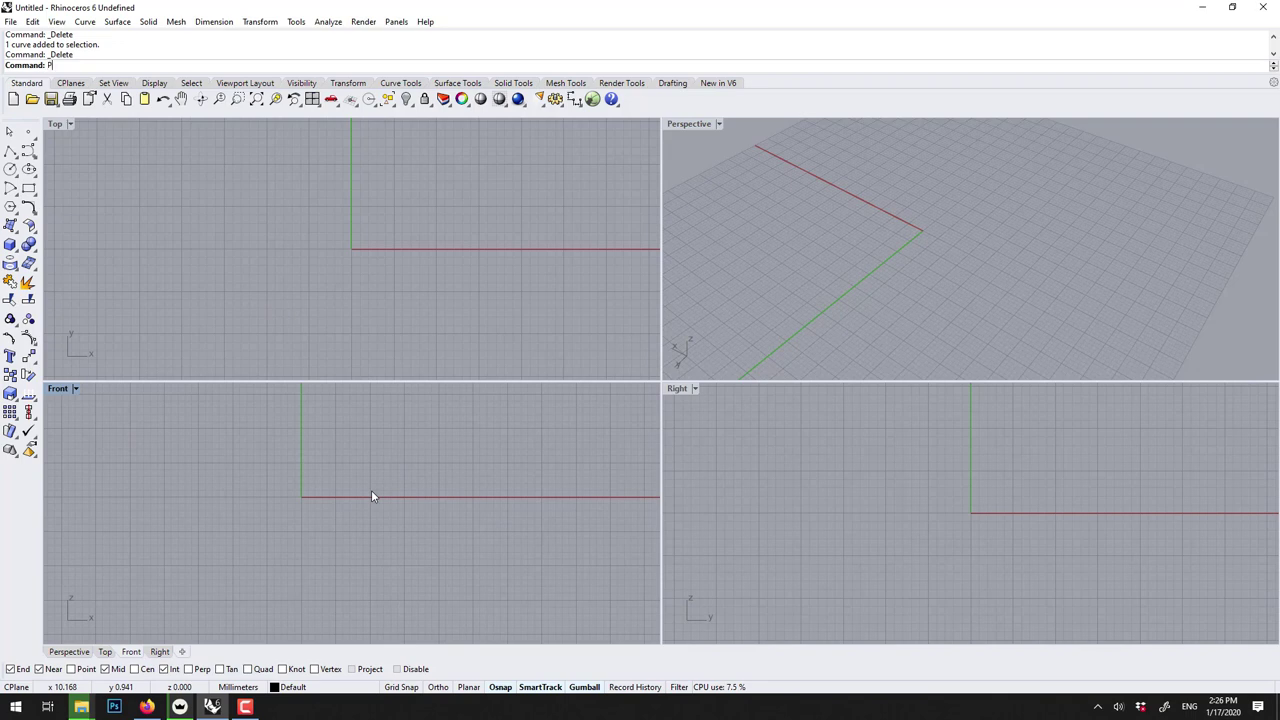
text(icture)
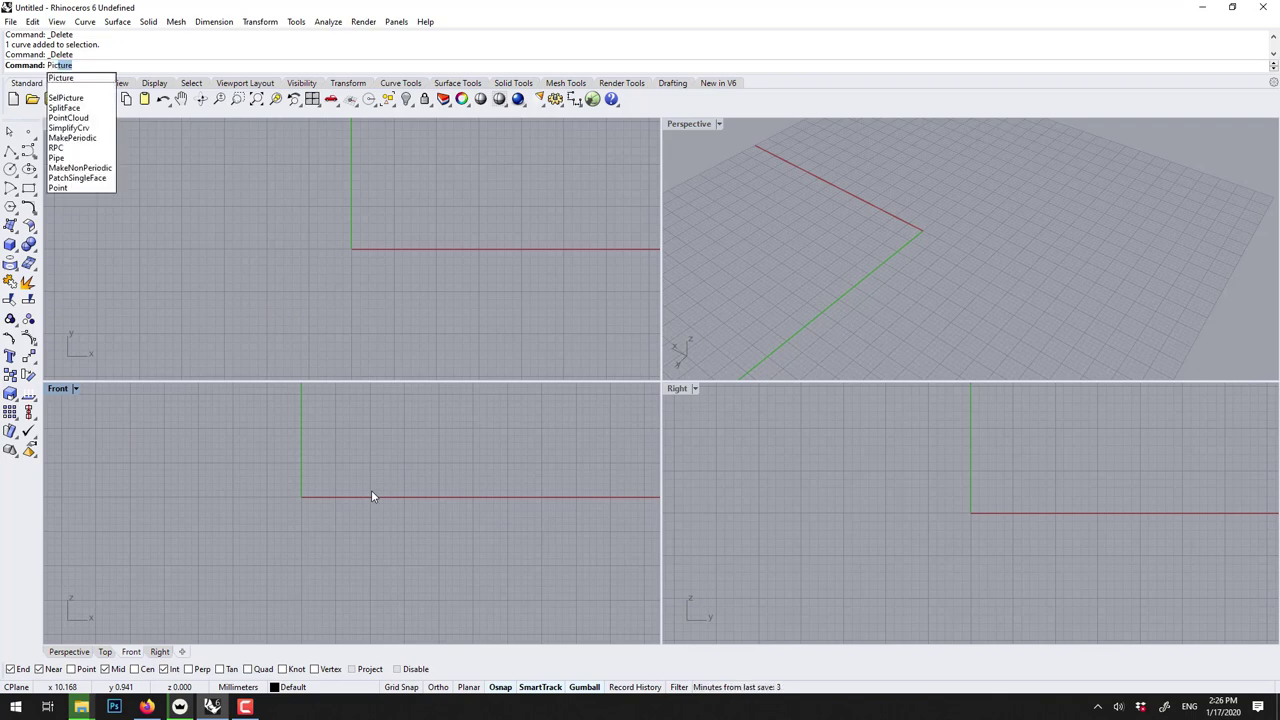
key(Return)
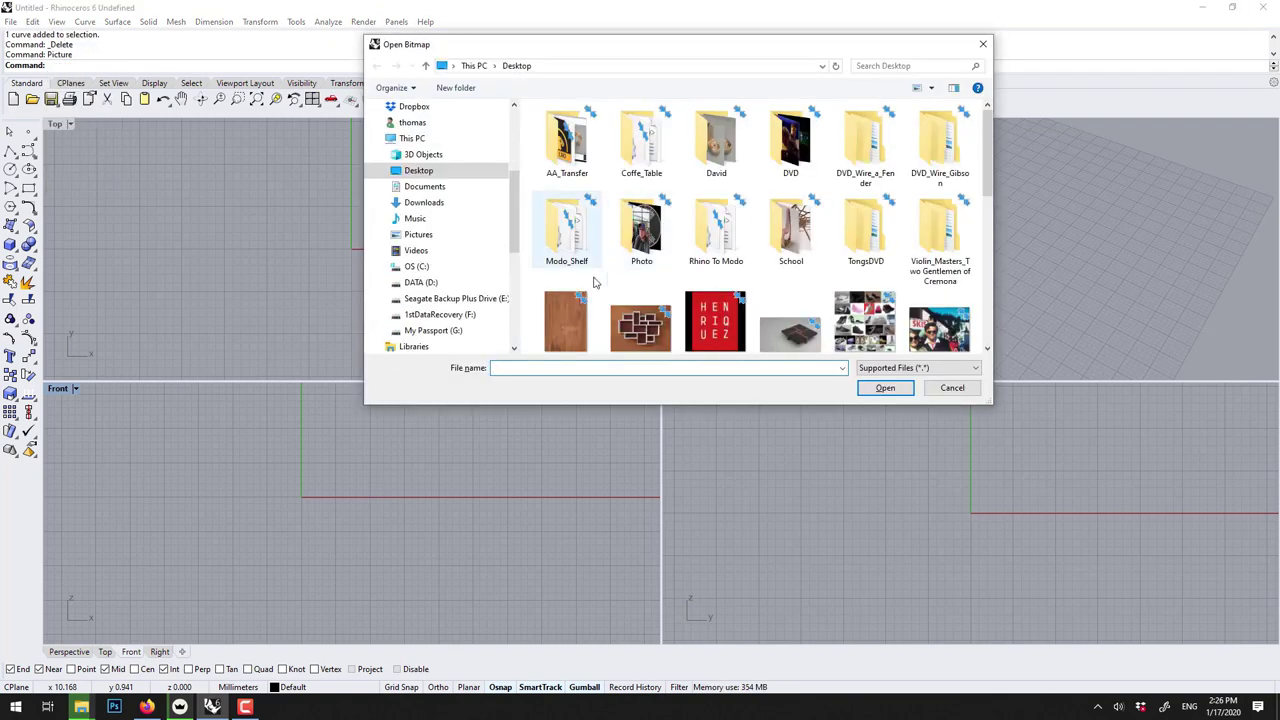
scroll(751, 261, down, 3)
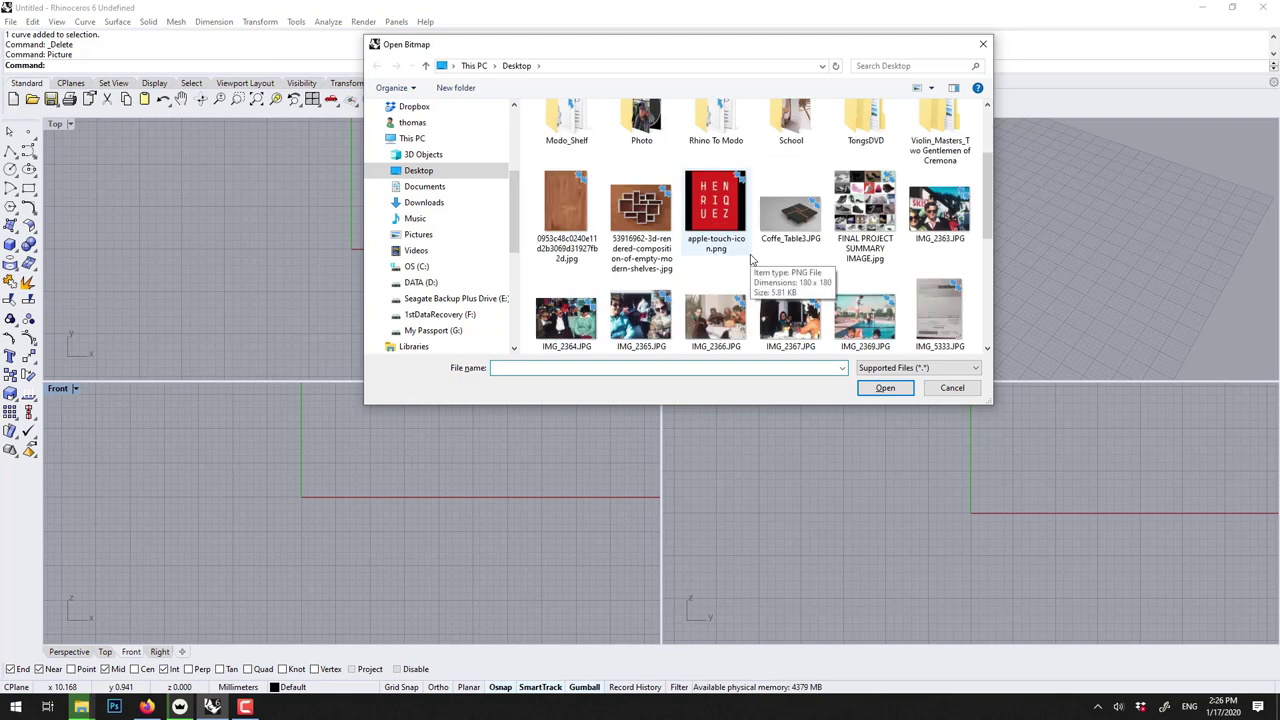
click(637, 230)
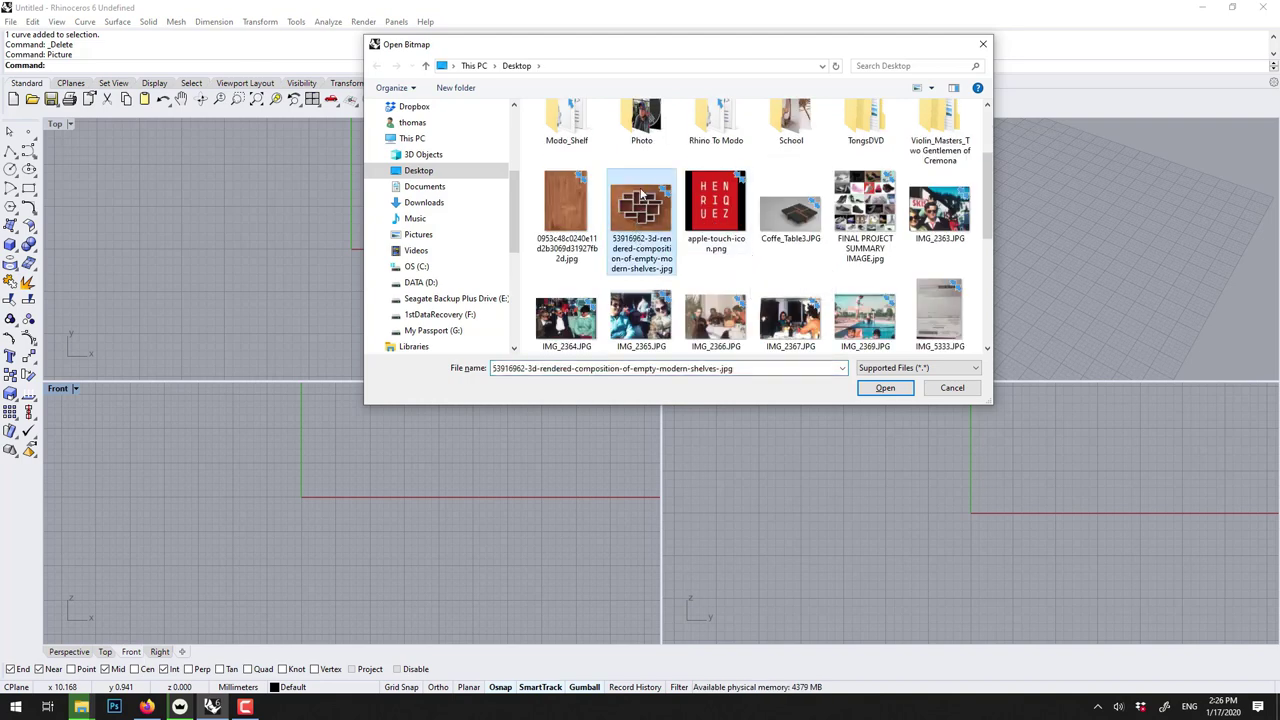
click(889, 389)
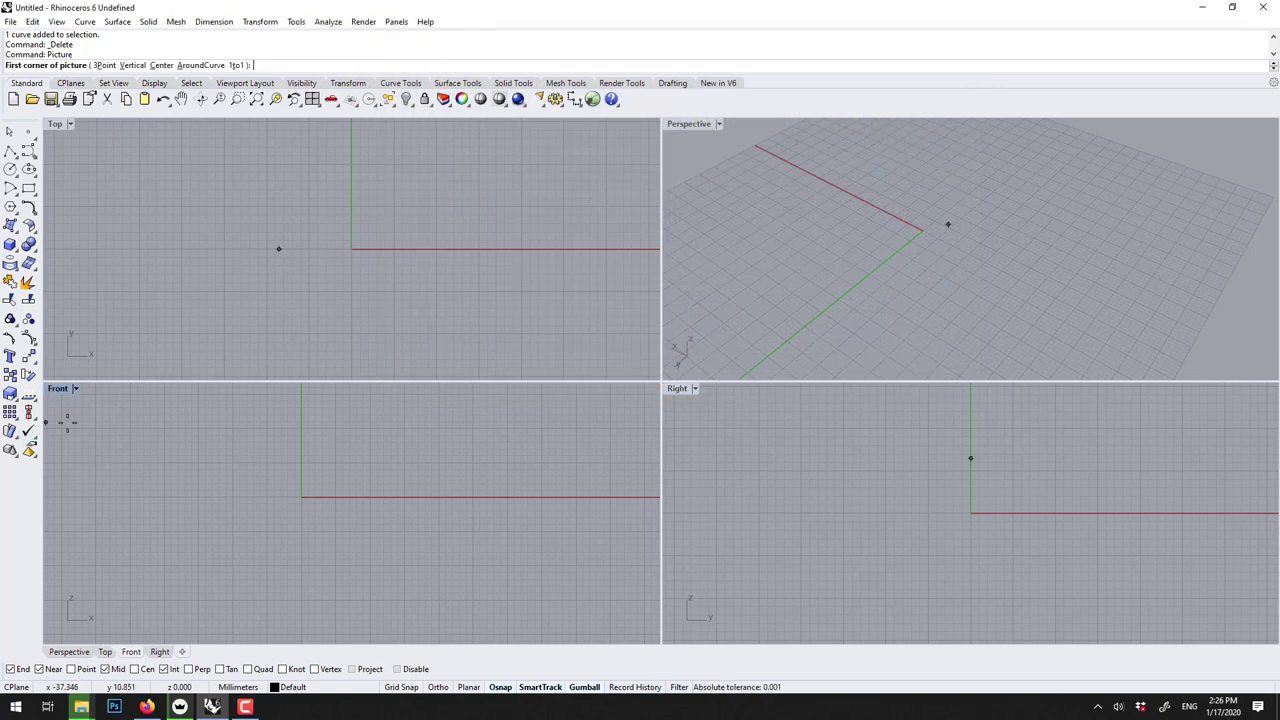
- Place the shelf picture in the Front viewport by two opposite corners and maximize that viewport
scroll(183, 437, down, 4)
right_drag(241, 461, 346, 536)
click(249, 472)
click(519, 616)
double_click(61, 392)
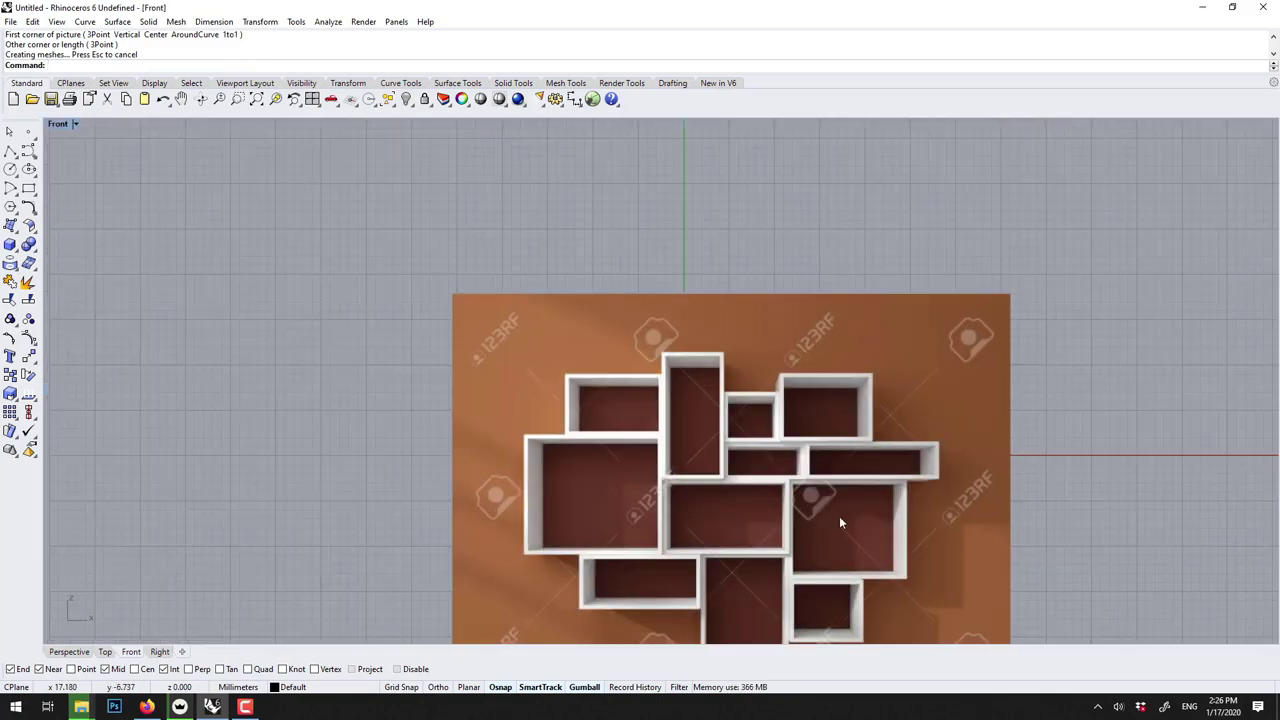
- Trace the outer edge of the picture's upper-left shelf box with a rectangle about 10.6 by 6.7 mm
right_drag(820, 520, 723, 404)
scroll(581, 369, up, 2)
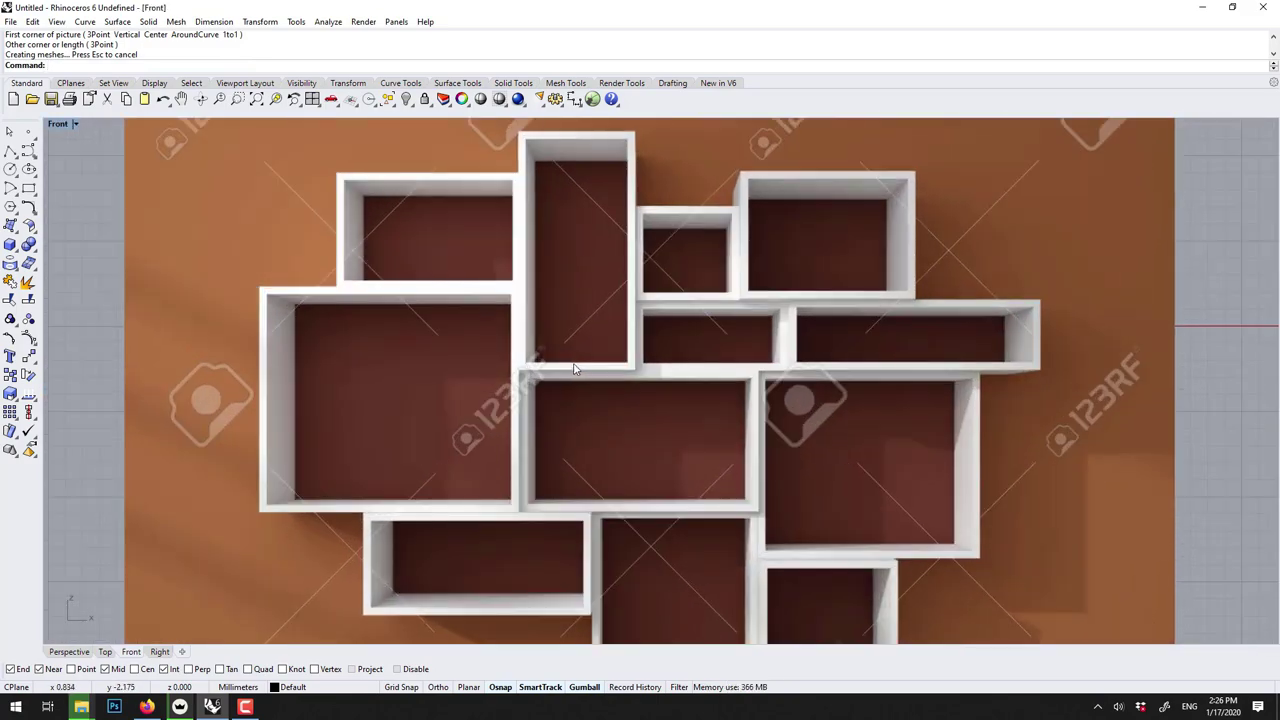
right_drag(578, 366, 609, 401)
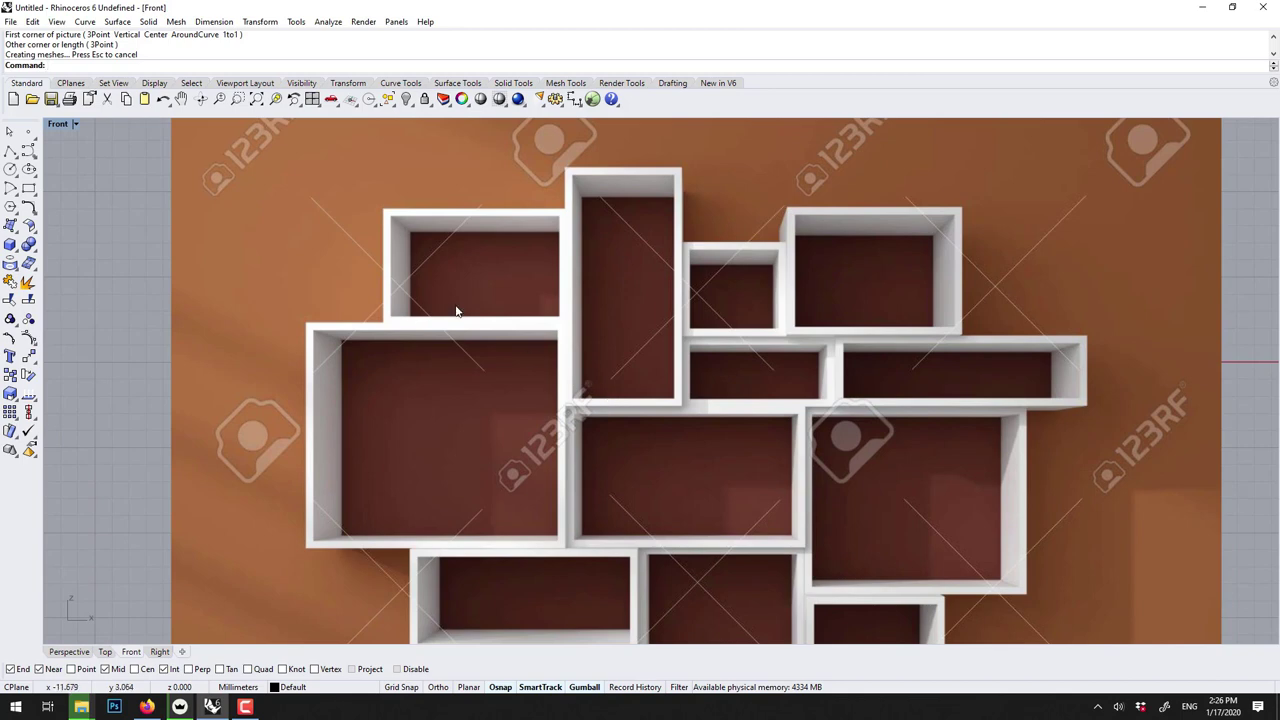
scroll(476, 295, up, 1)
right_drag(476, 295, 455, 319)
text(R)
key(Return)
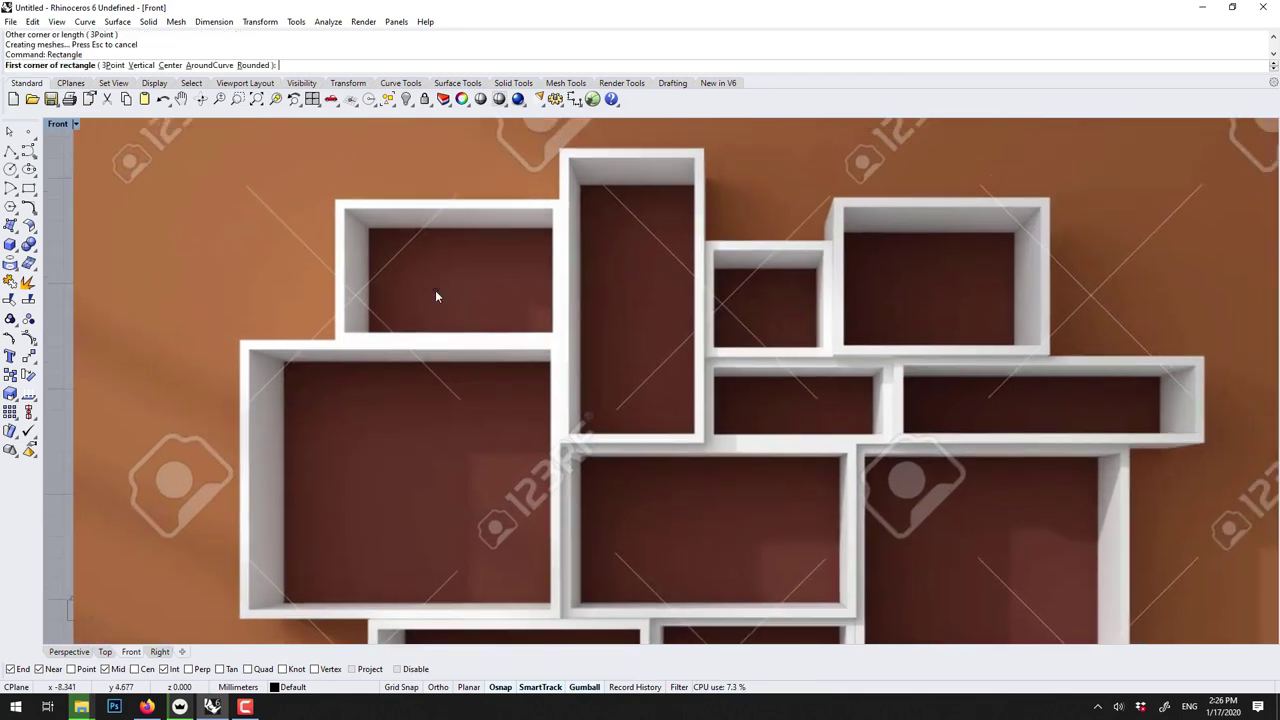
click(335, 199)
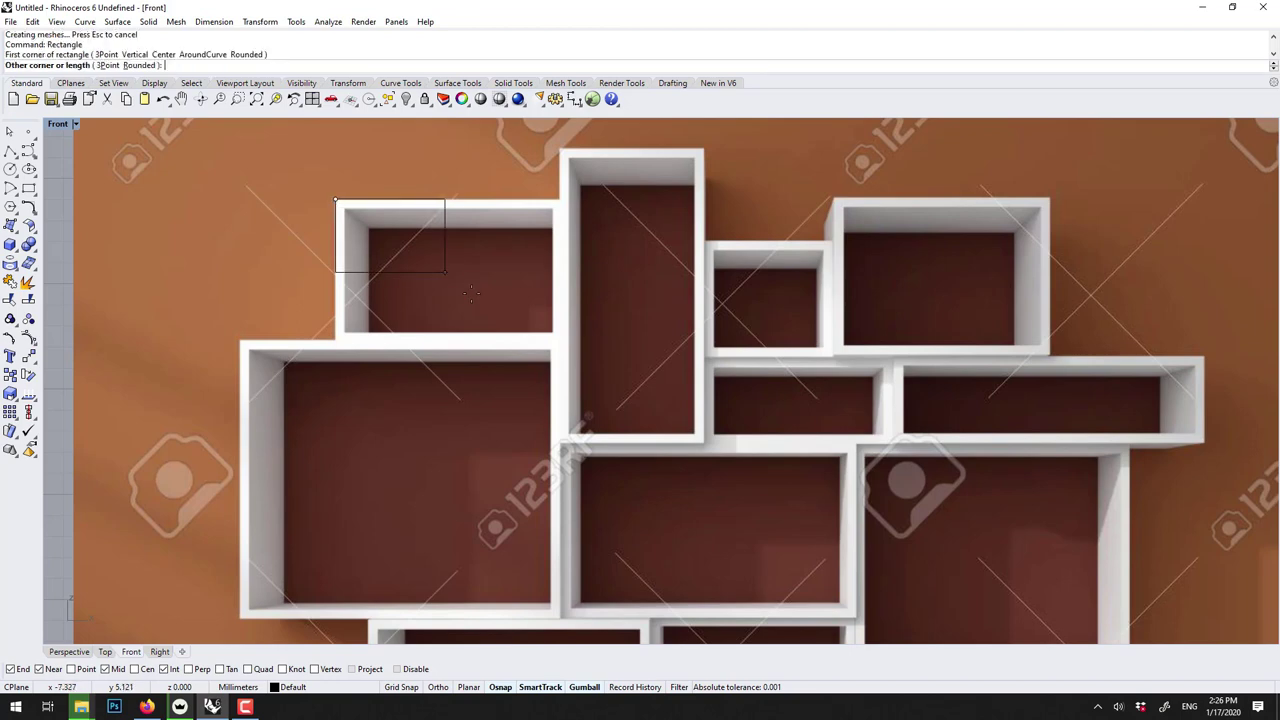
click(559, 342)
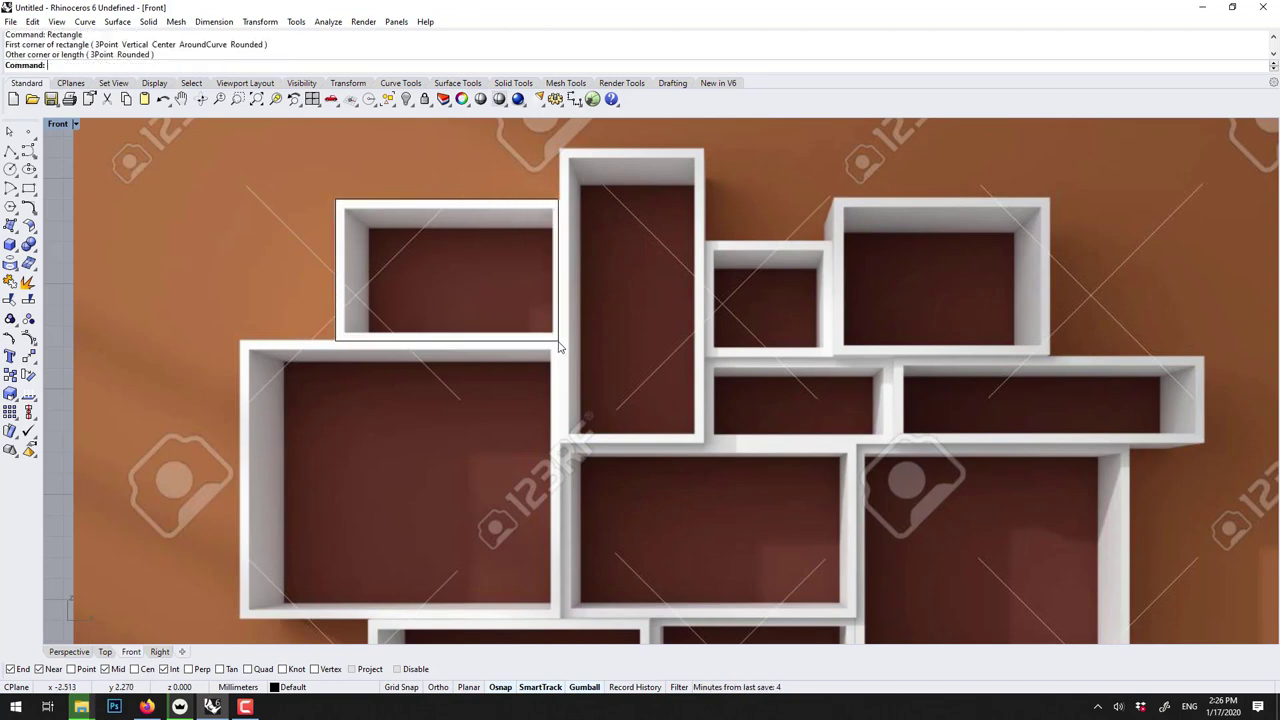
- Trace the large shelf box below the first rectangle and the tall box beside it with adjoining rectangles
right_click(304, 384)
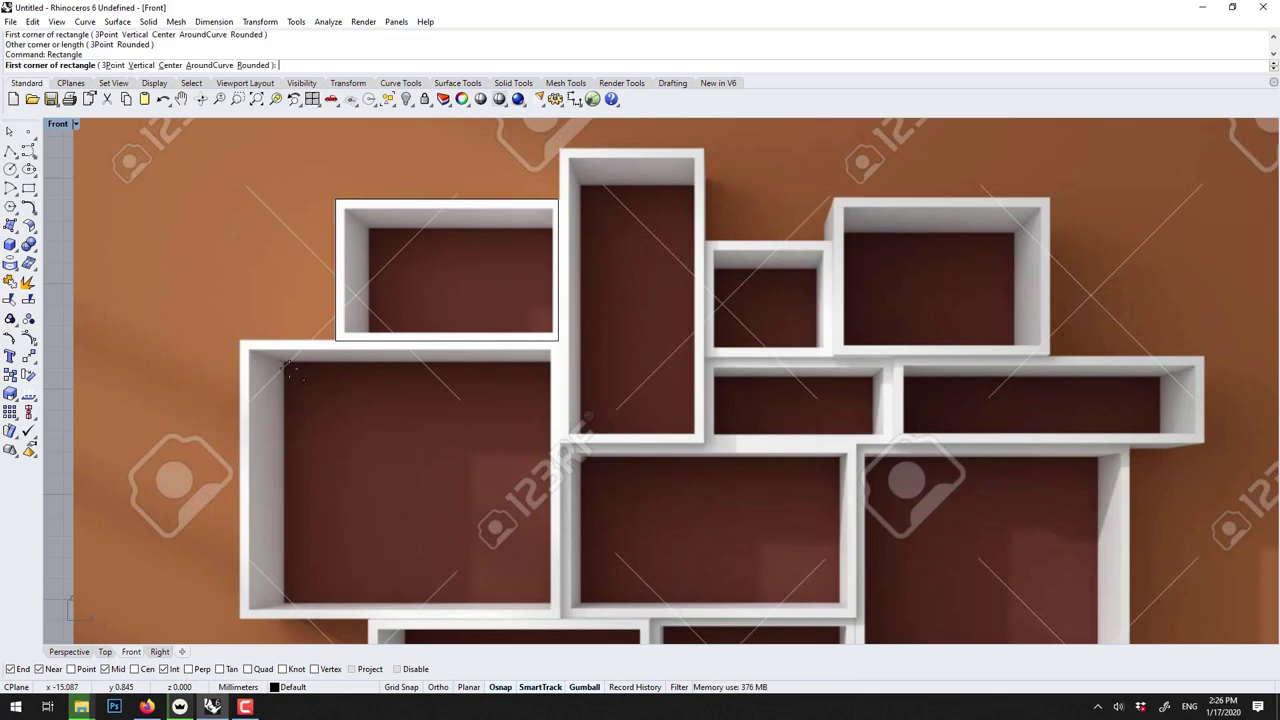
click(559, 342)
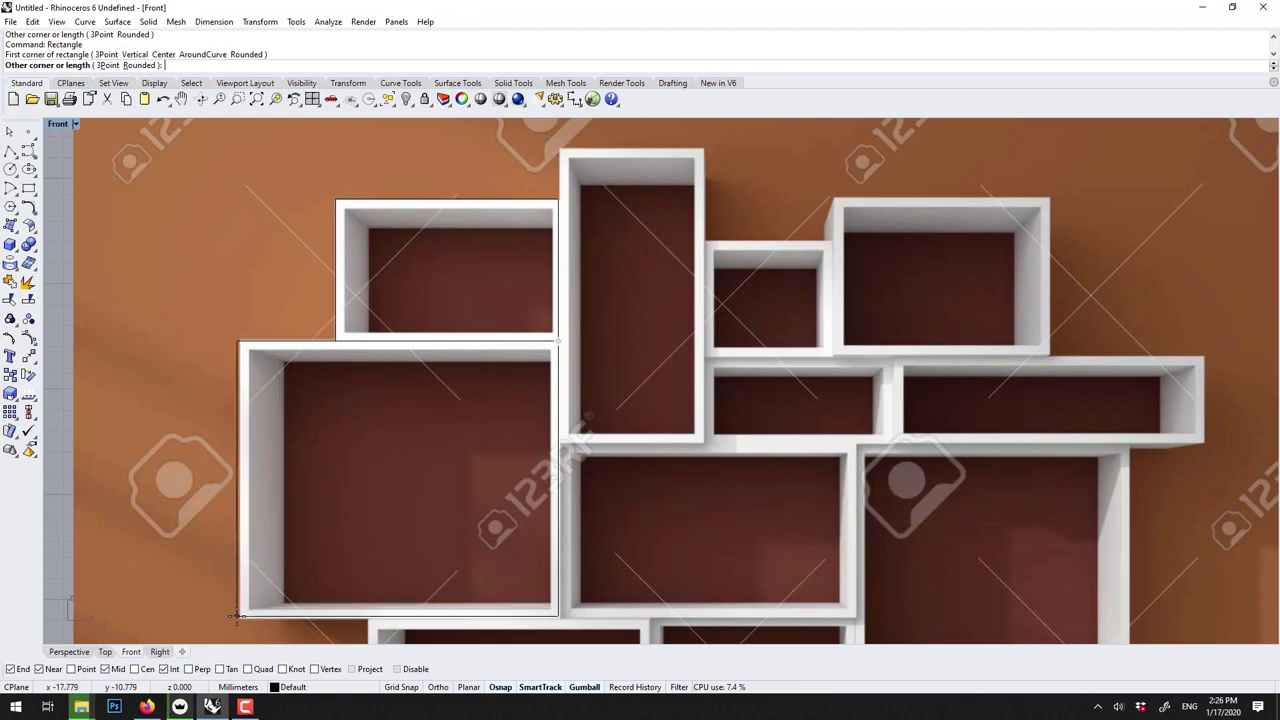
click(237, 616)
right_drag(518, 431, 428, 427)
right_click(499, 413)
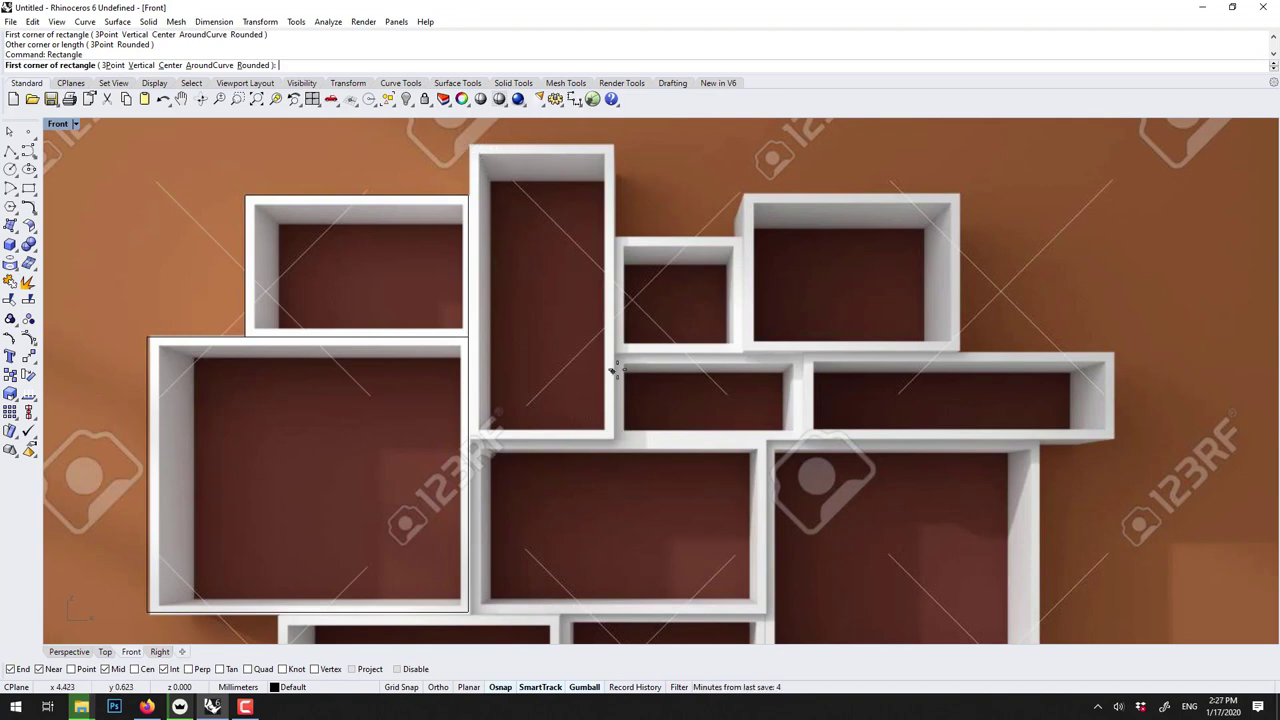
click(469, 147)
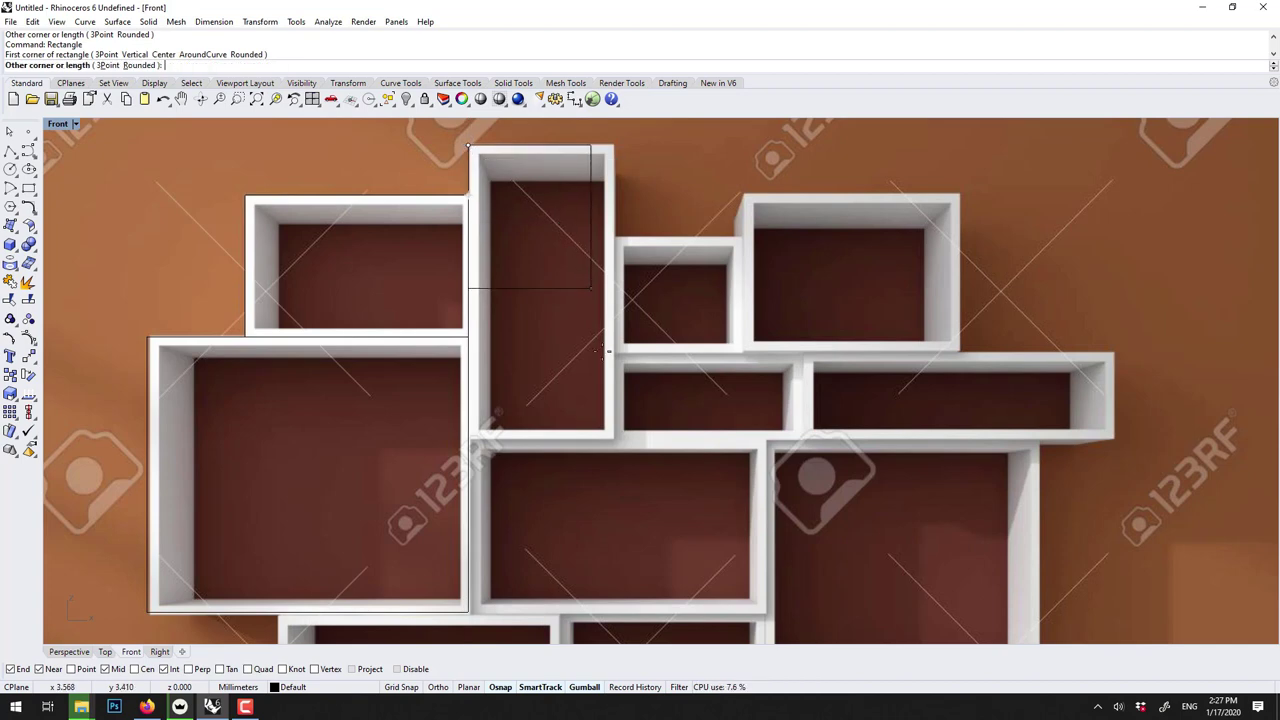
click(615, 440)
- Trace the middle shelf box under the tall one and the upright box beneath it with adjoining rectangles
key(Return)
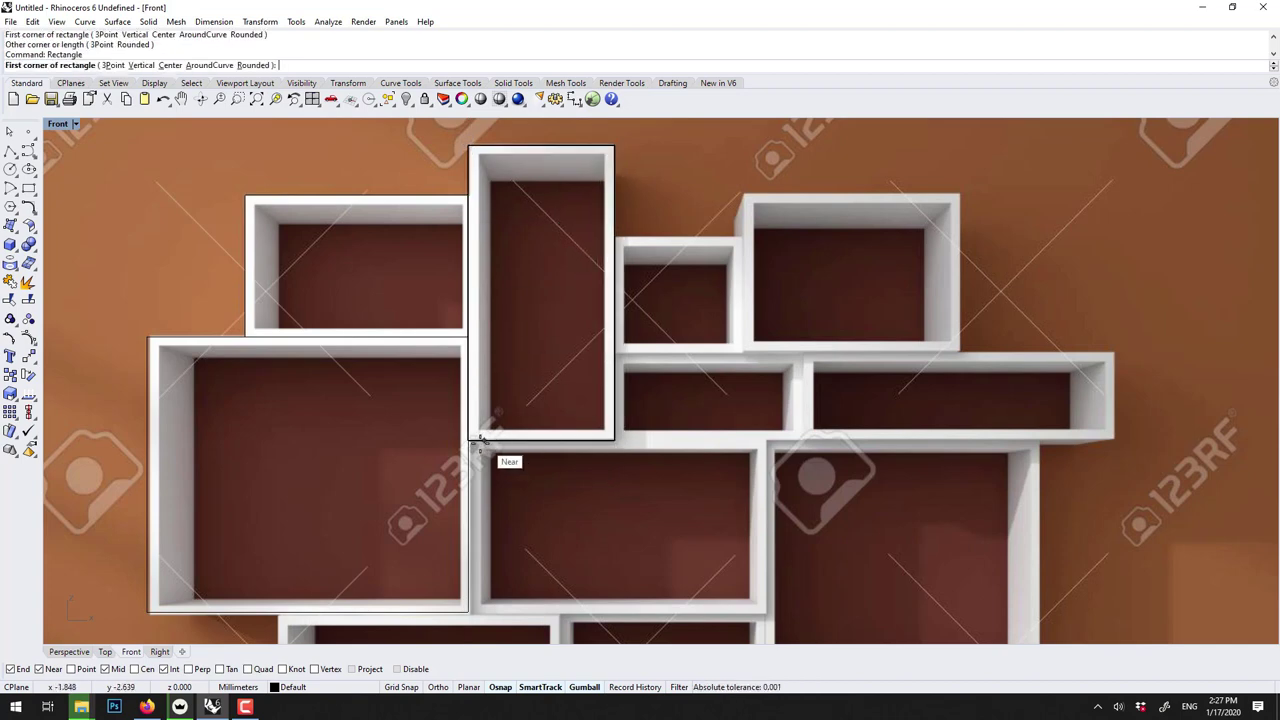
click(469, 441)
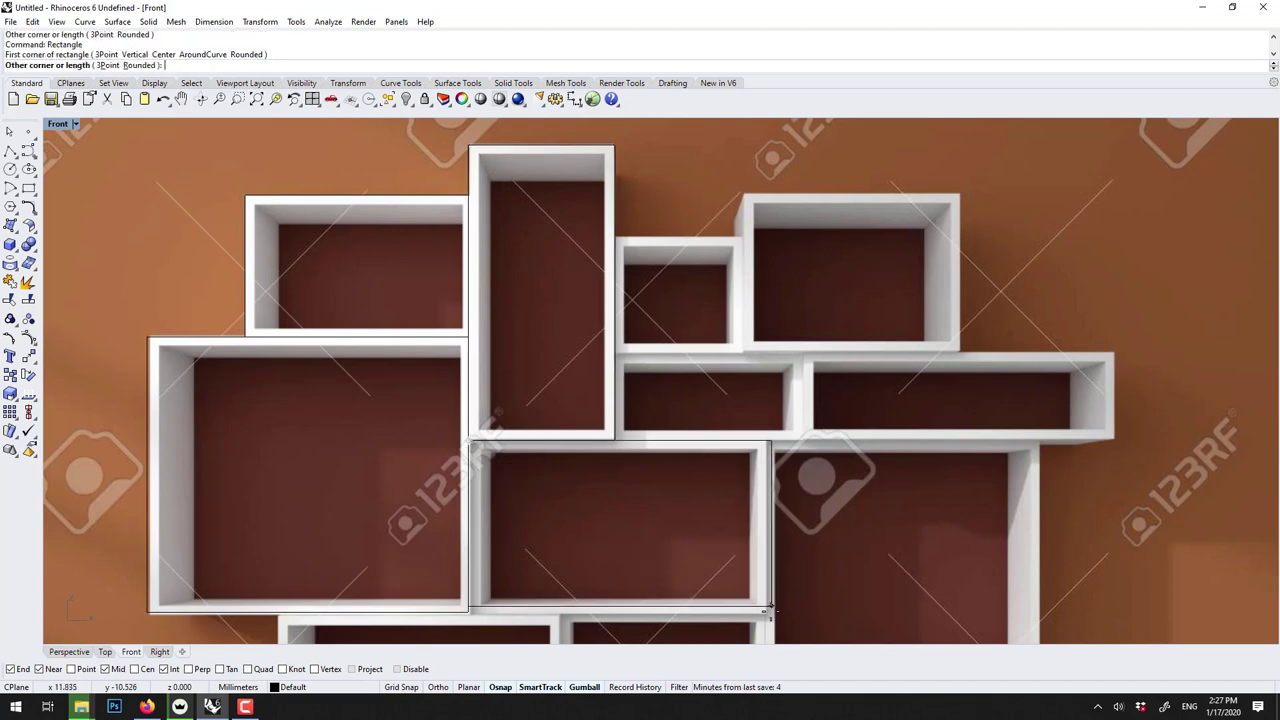
click(762, 602)
right_drag(763, 522, 823, 302)
key(Return)
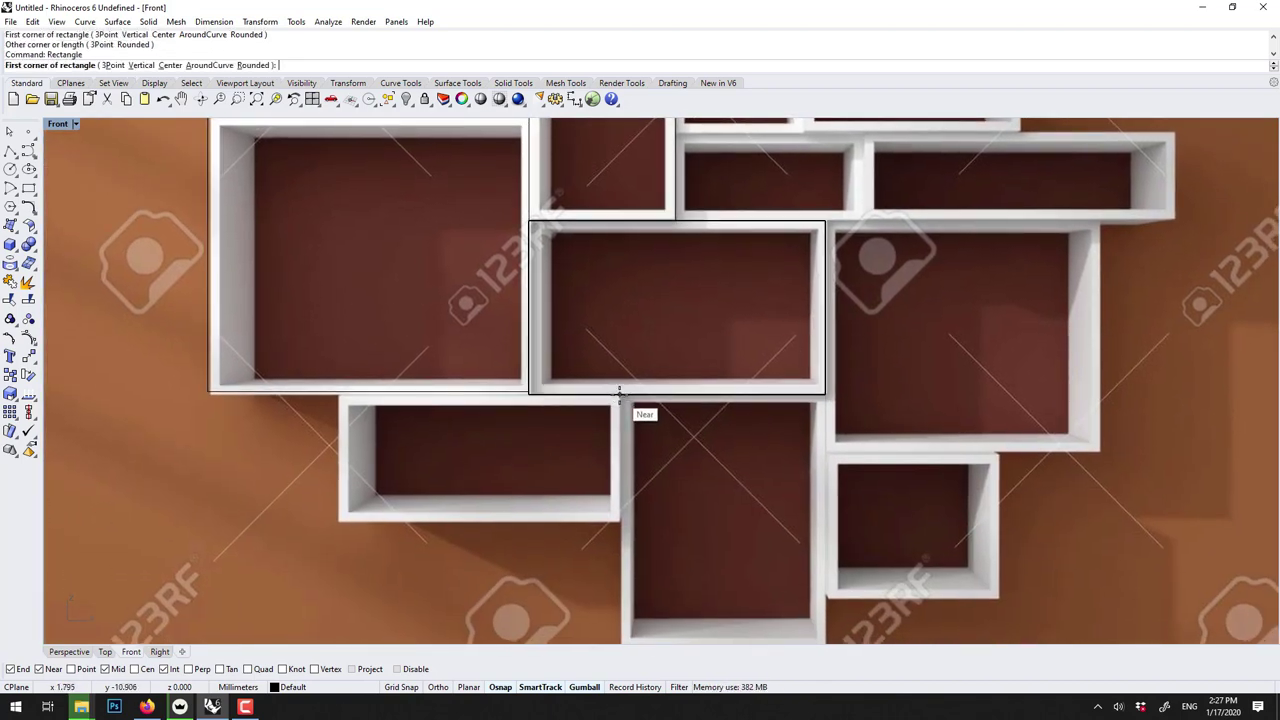
click(823, 394)
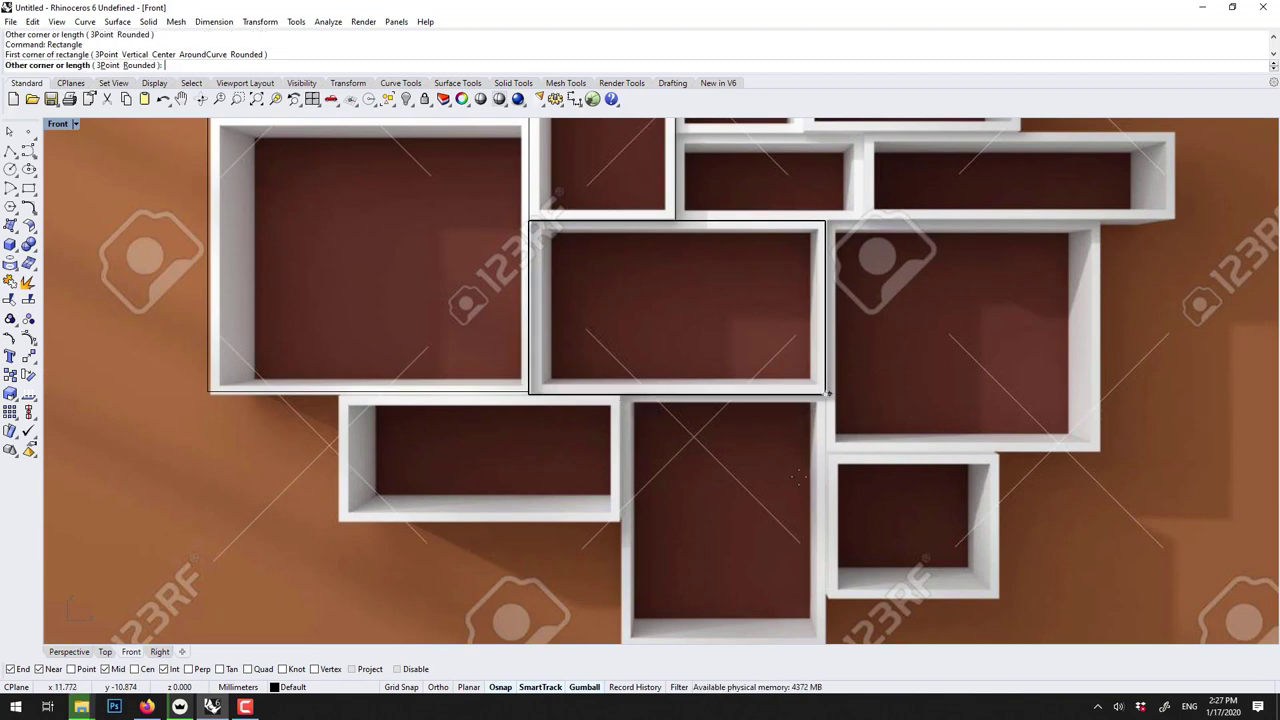
right_drag(805, 492, 789, 346)
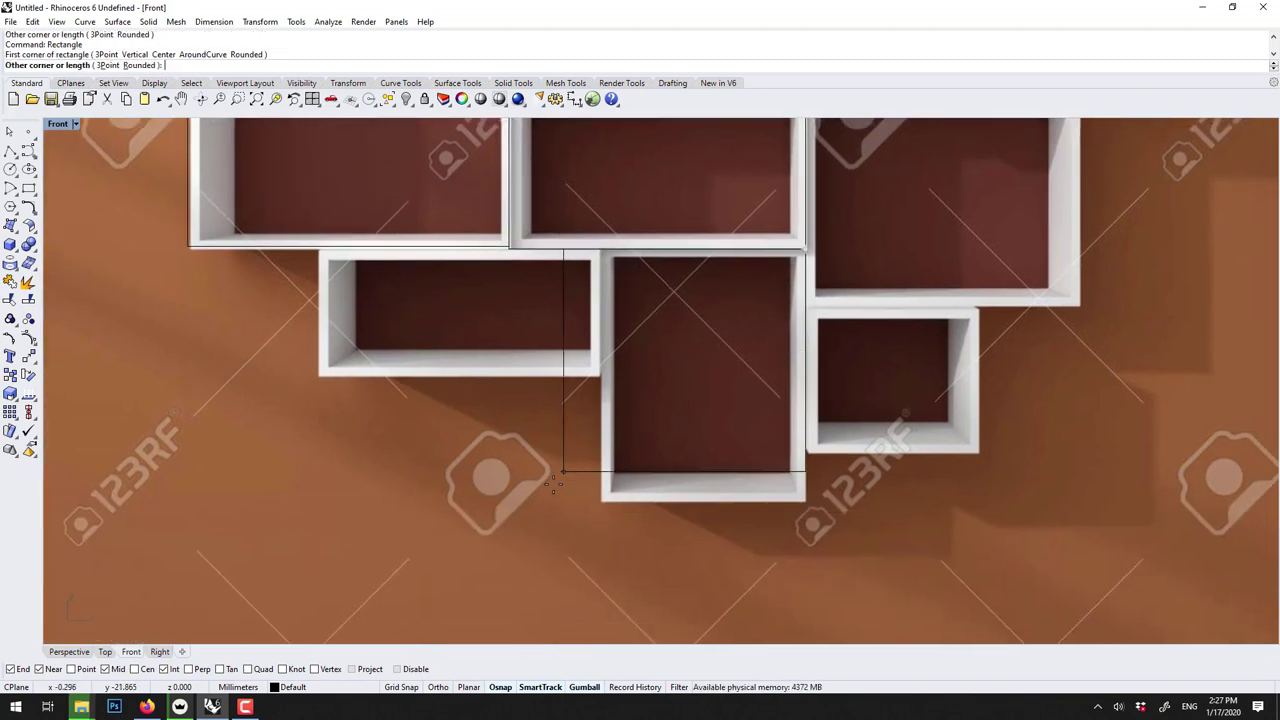
click(604, 505)
- Delete the reference picture, keeping only the traced rectangles
scroll(629, 430, down, 2)
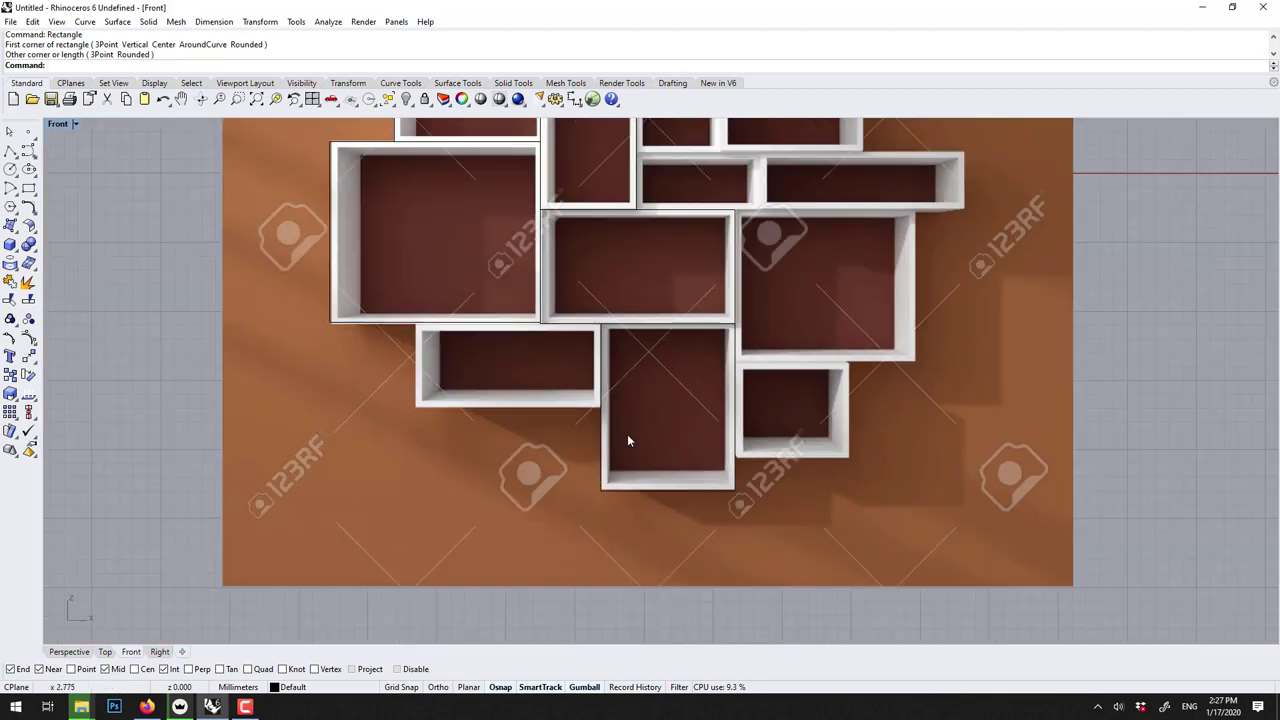
right_drag(530, 573, 498, 611)
click(890, 255)
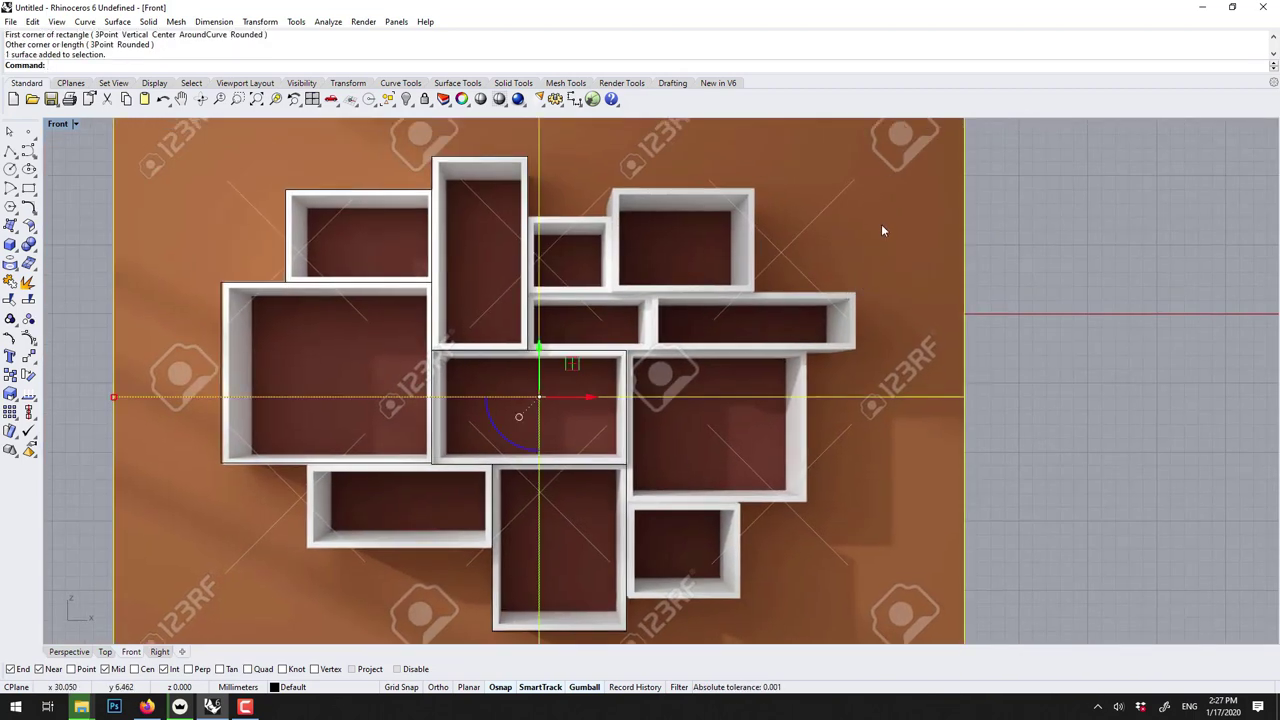
key(Delete)
right_drag(620, 289, 902, 286)
- Offset the upper-left rectangle inward by 0.65 mm with sharp corners
text(Offset)
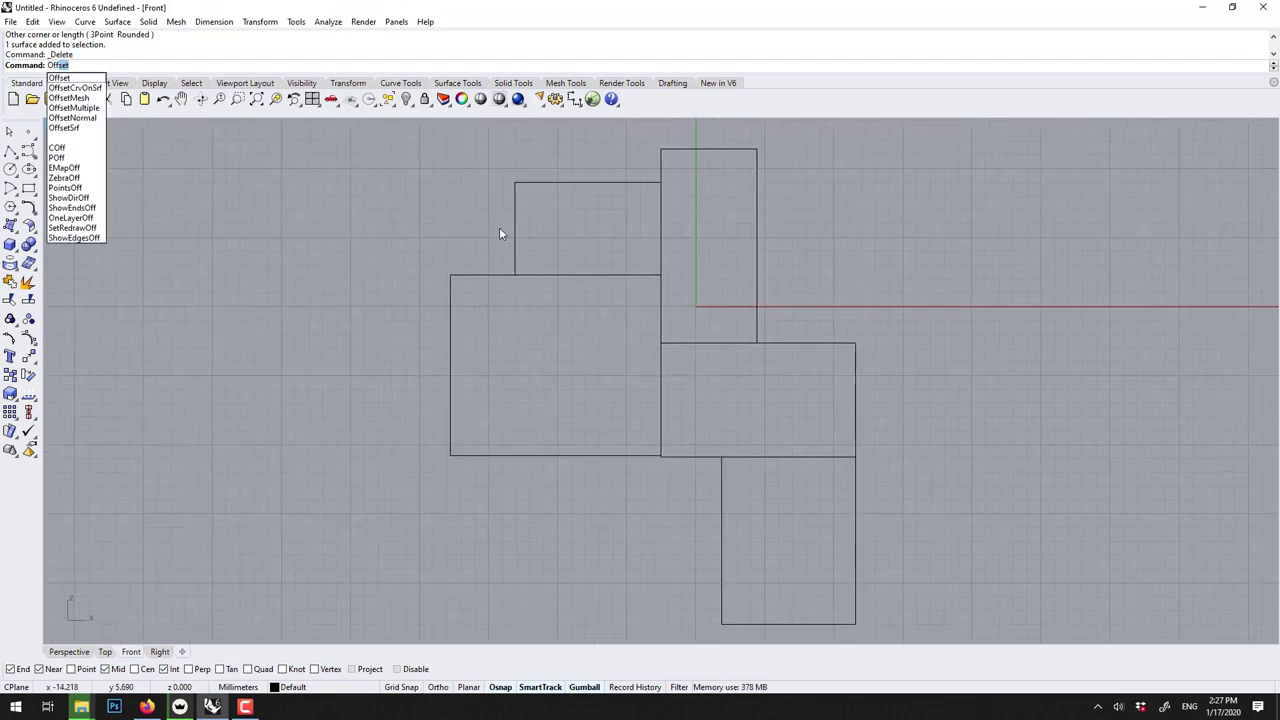
key(Return)
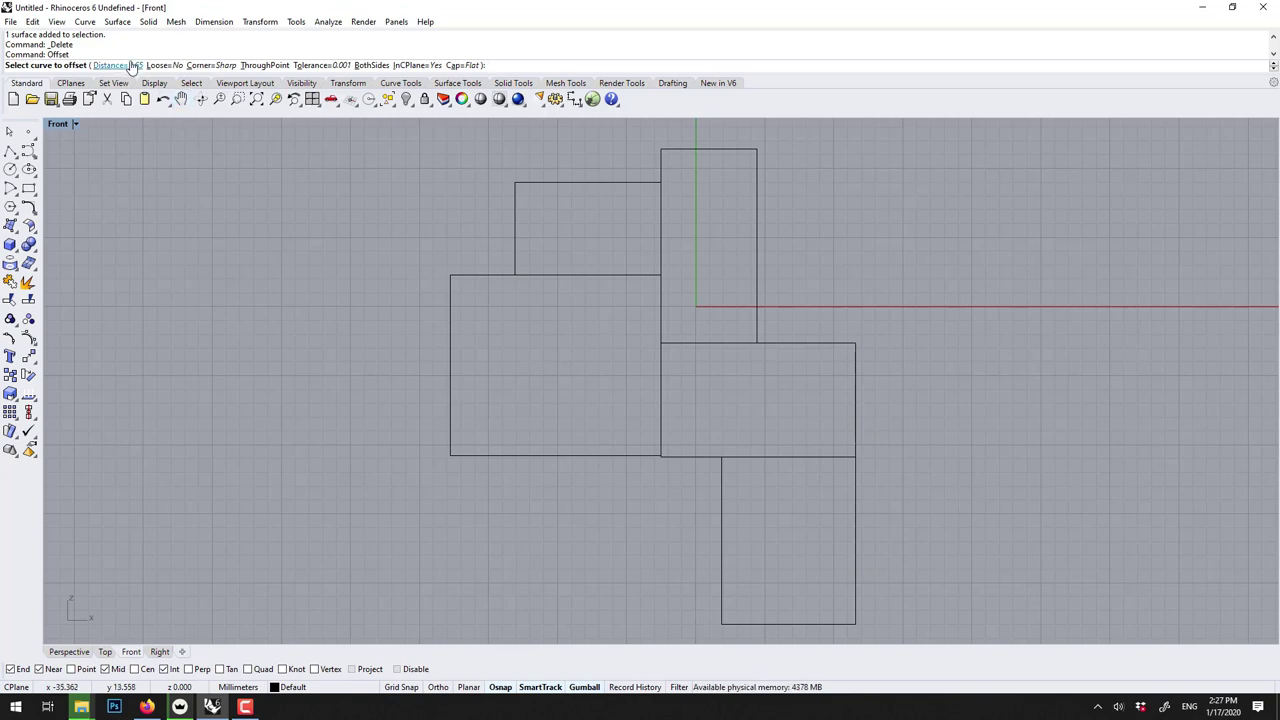
click(542, 183)
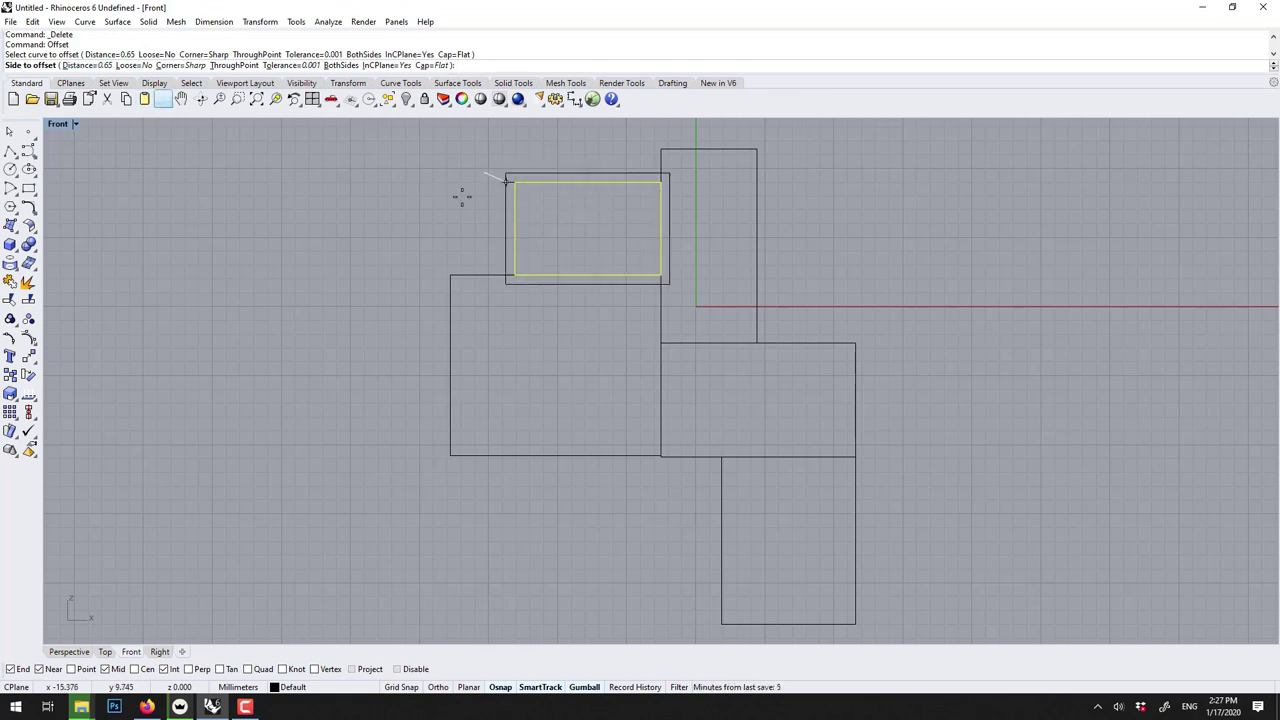
click(601, 215)
click(601, 216)
- Offset the tall rectangle and the large left rectangle inward by 0.65 mm
right_drag(601, 216, 518, 222)
click(577, 174)
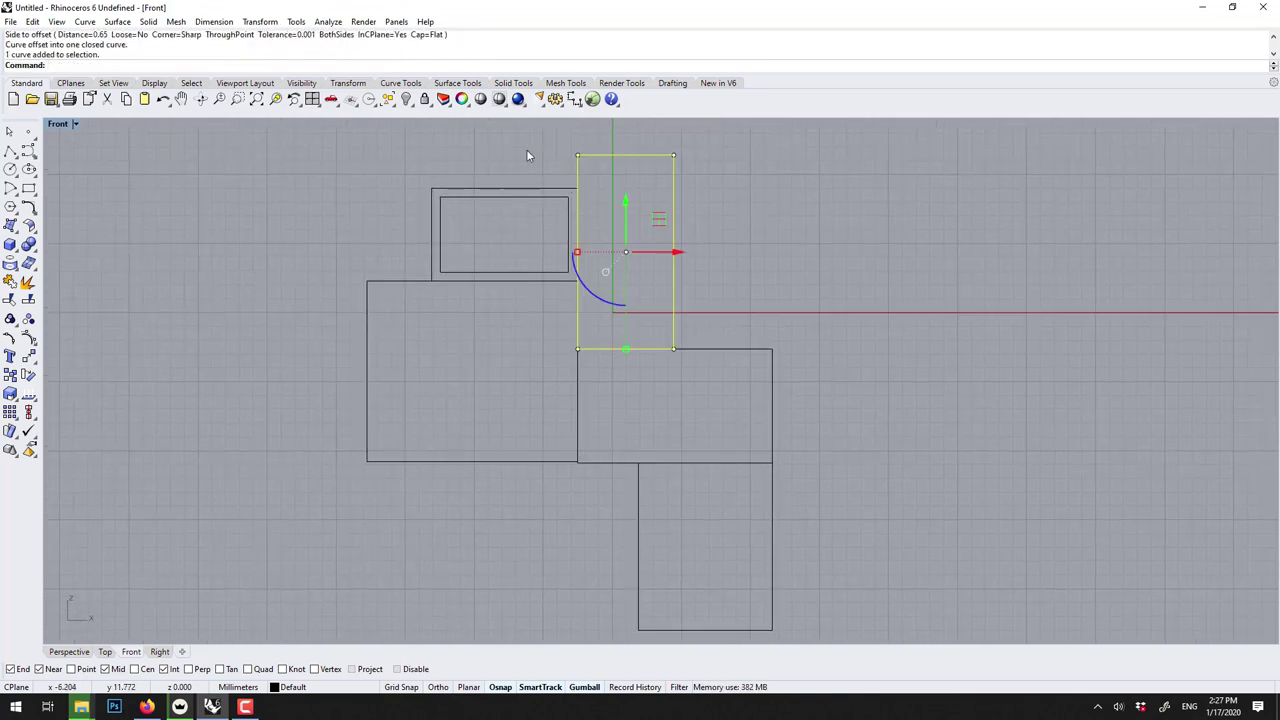
right_click(526, 149)
click(606, 176)
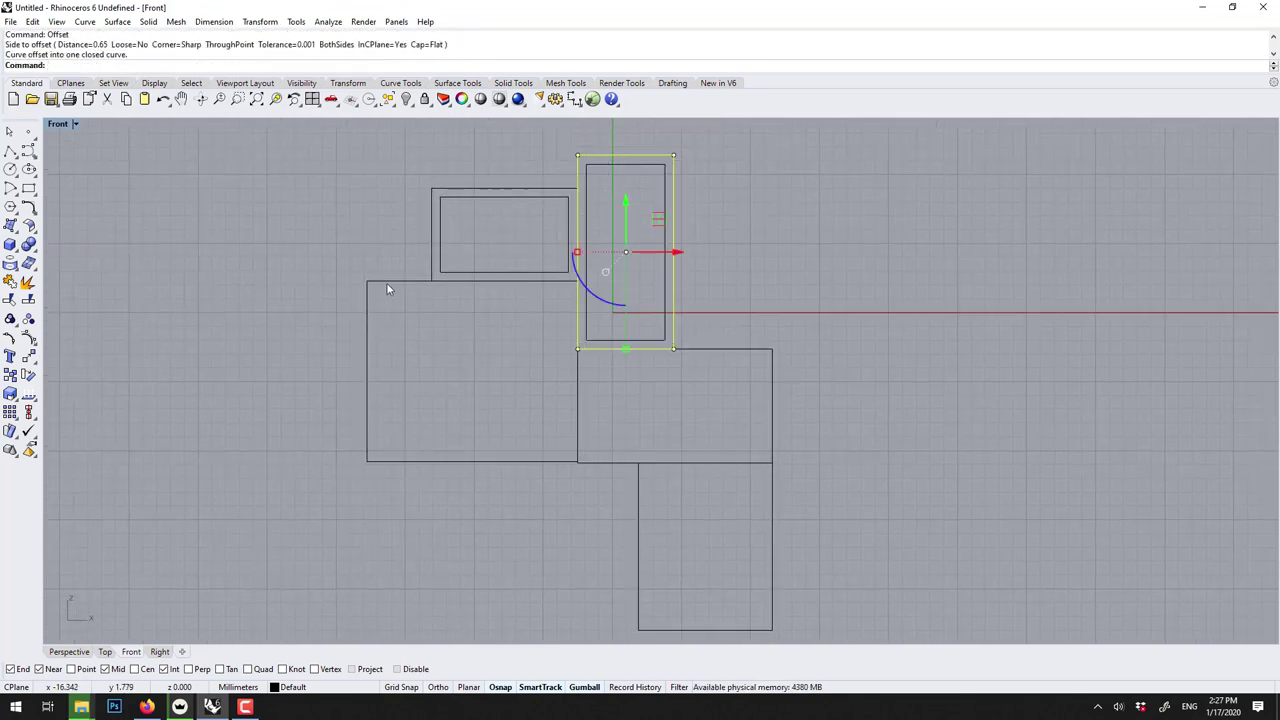
click(388, 287)
right_click(428, 335)
click(428, 335)
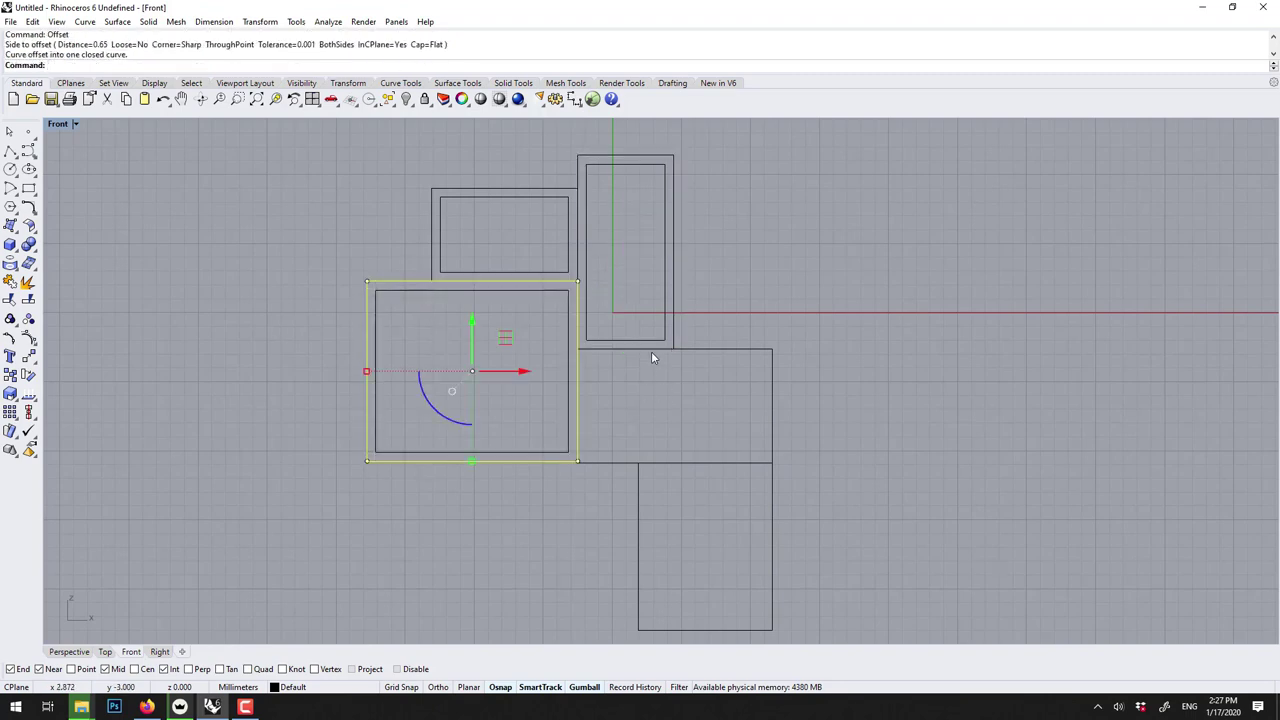
- Offset the middle rectangle below the tall one inward by 0.65 mm
click(651, 357)
click(688, 389)
click(705, 351)
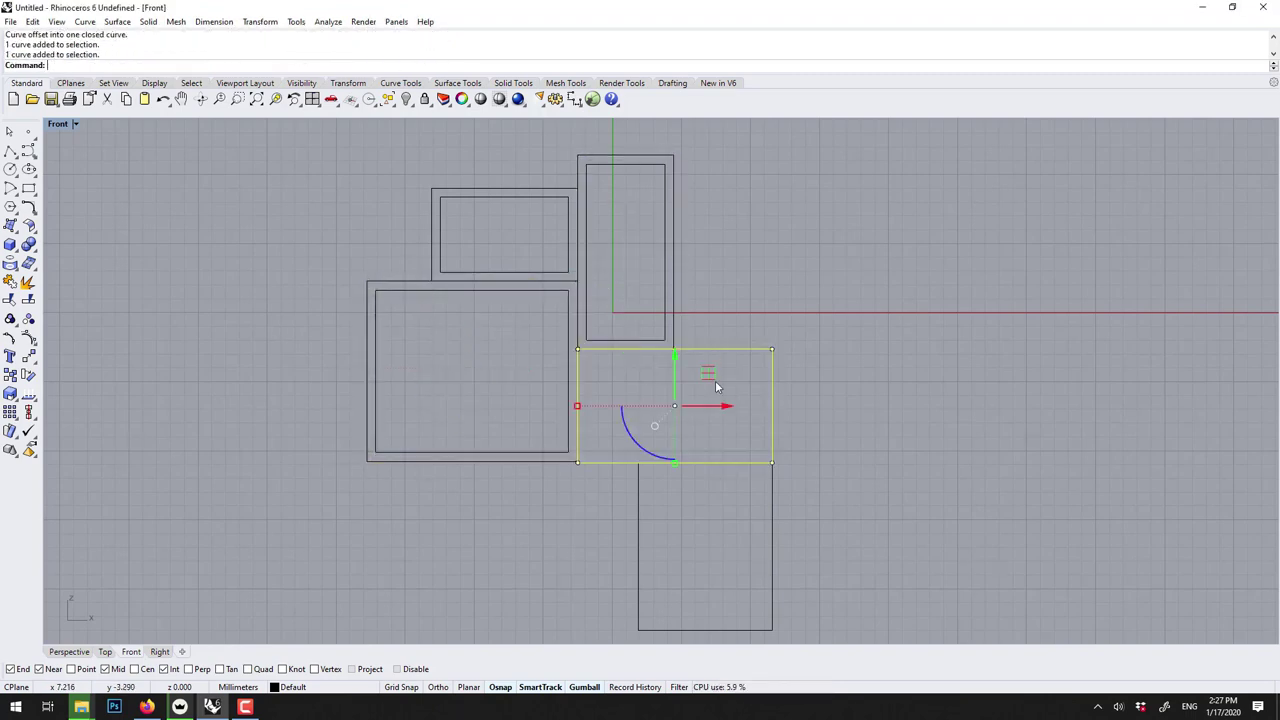
right_click(714, 393)
click(733, 362)
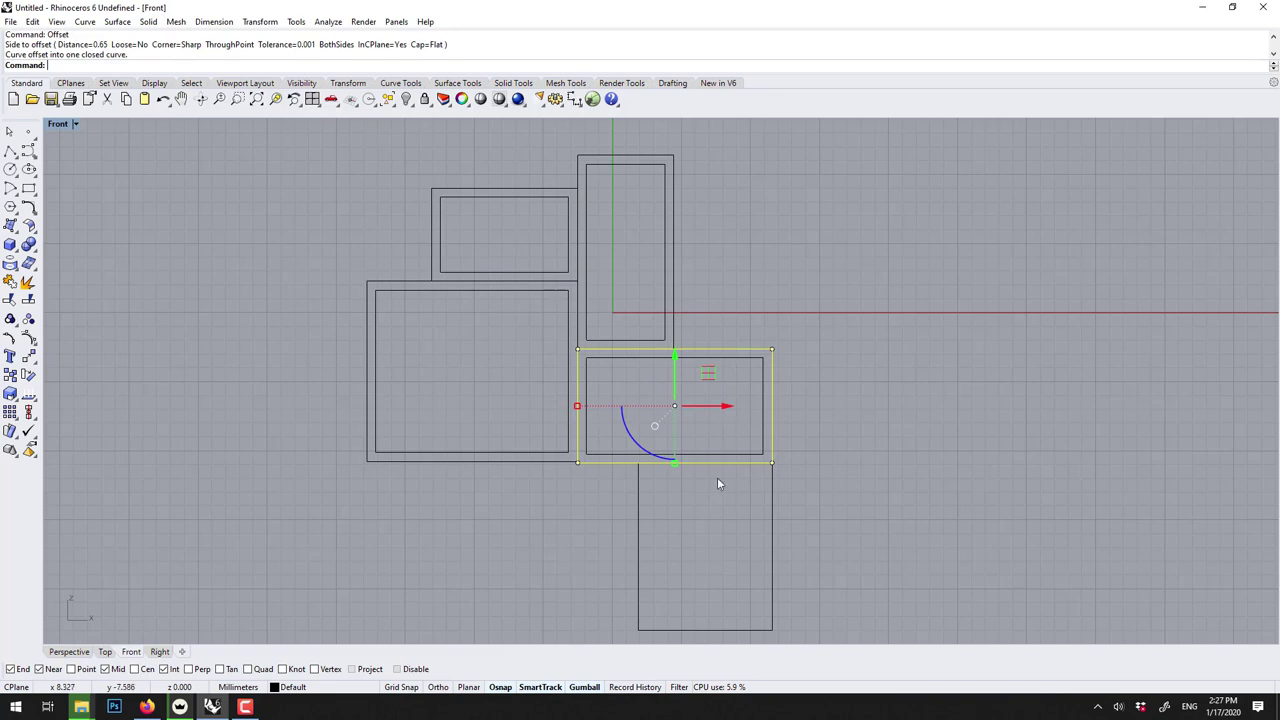
- Offset the bottom rectangle inward by 0.65 mm with sharp corners
click(640, 505)
right_click(661, 499)
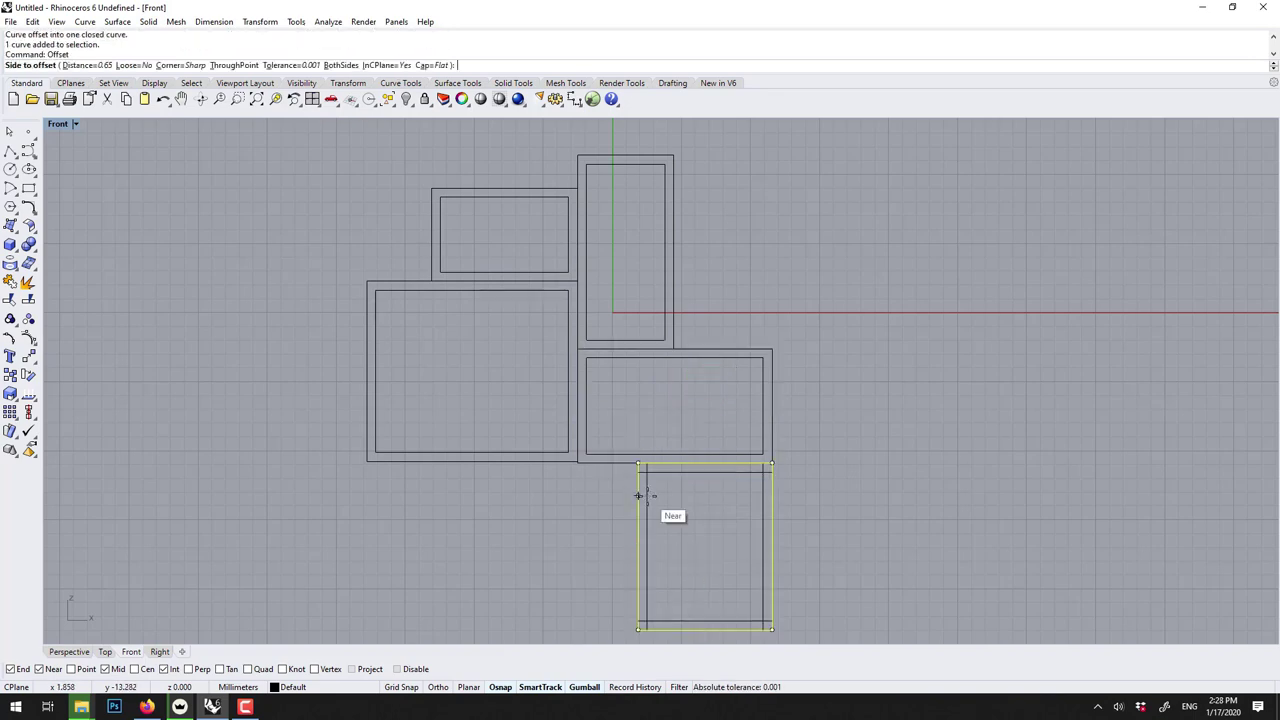
click(660, 496)
key(Escape)
- Extrude all ten rectangle curves together as solids, about 12.8 mm deep, to form the hollow shelf blocks
scroll(589, 497, down, 2)
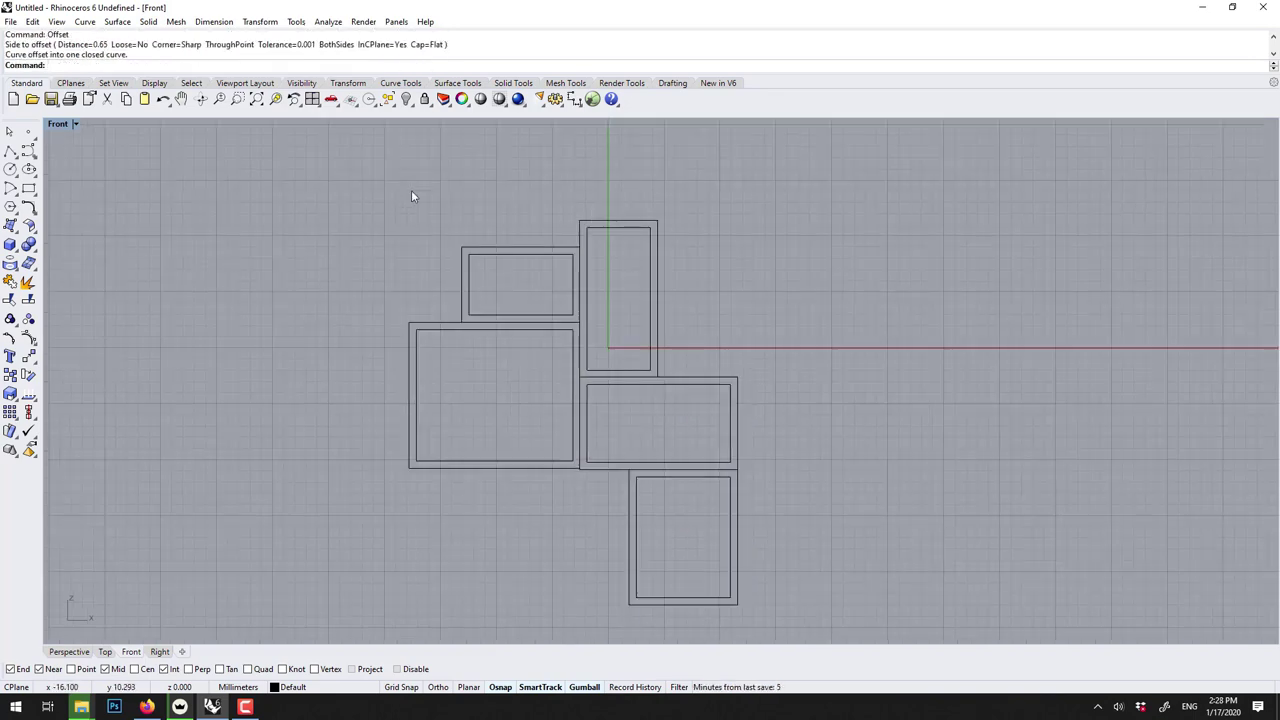
drag(317, 160, 798, 640)
text(E)
key(Return)
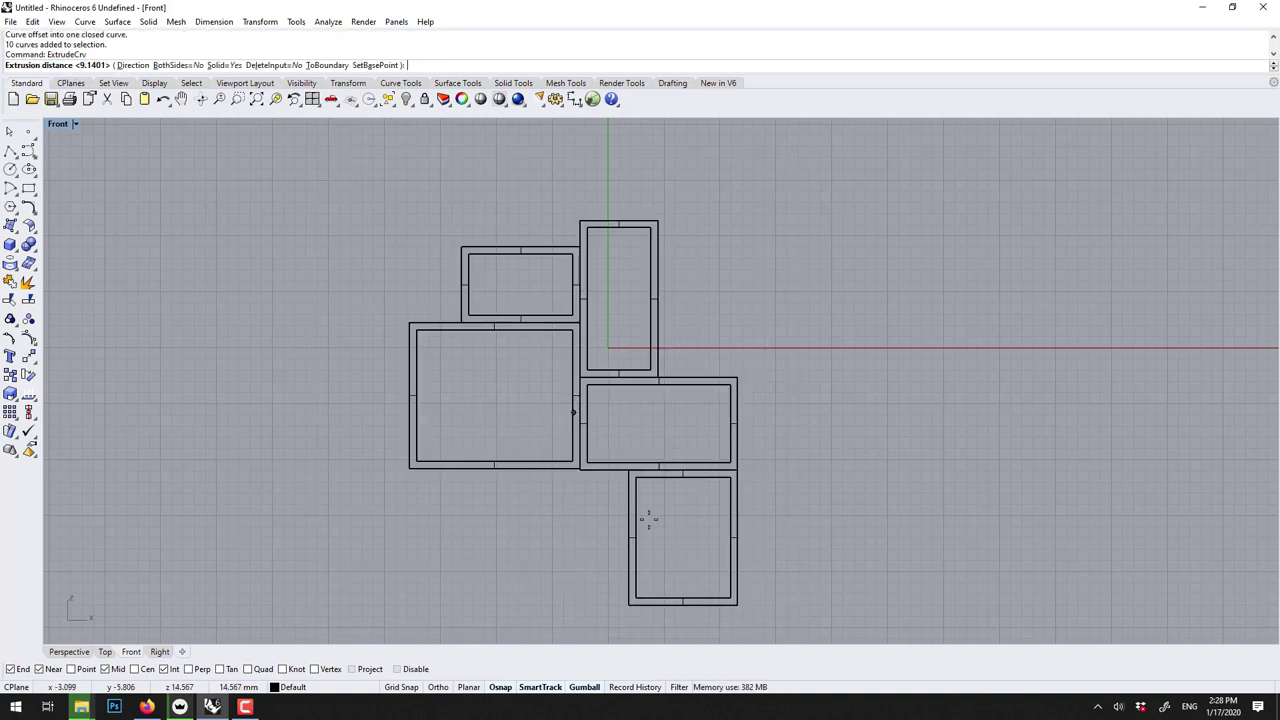
double_click(57, 124)
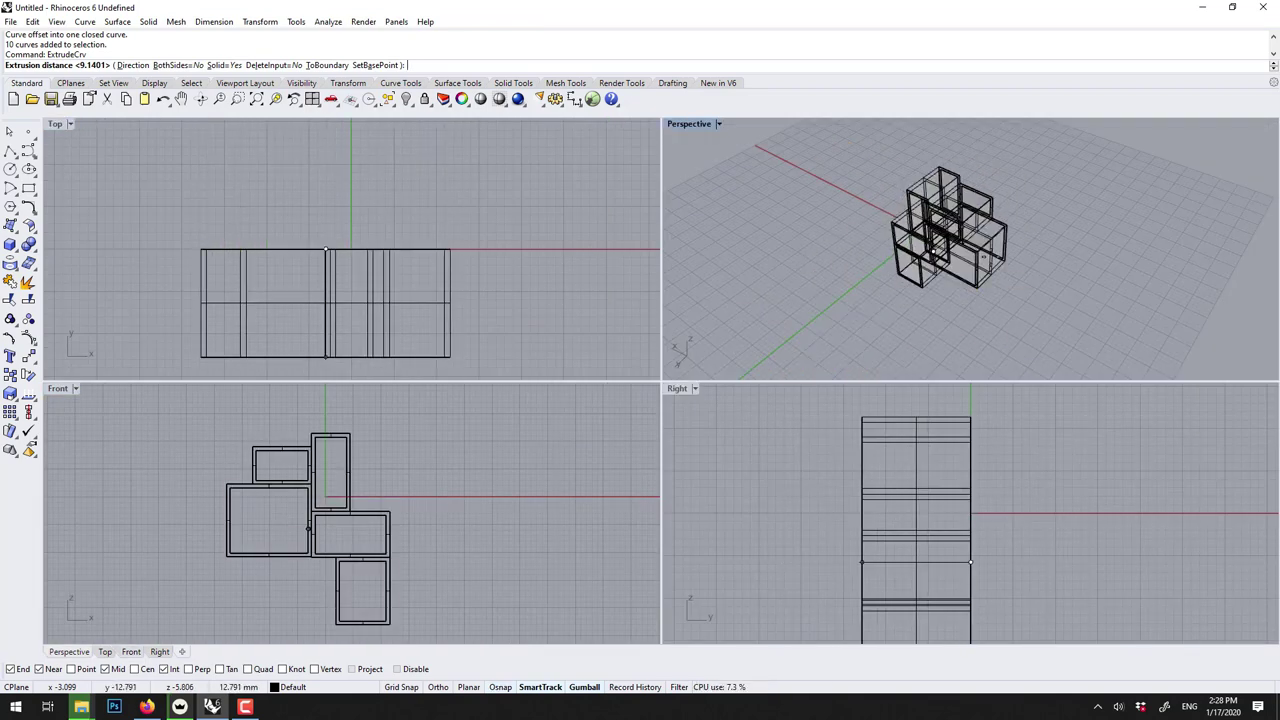
click(846, 172)
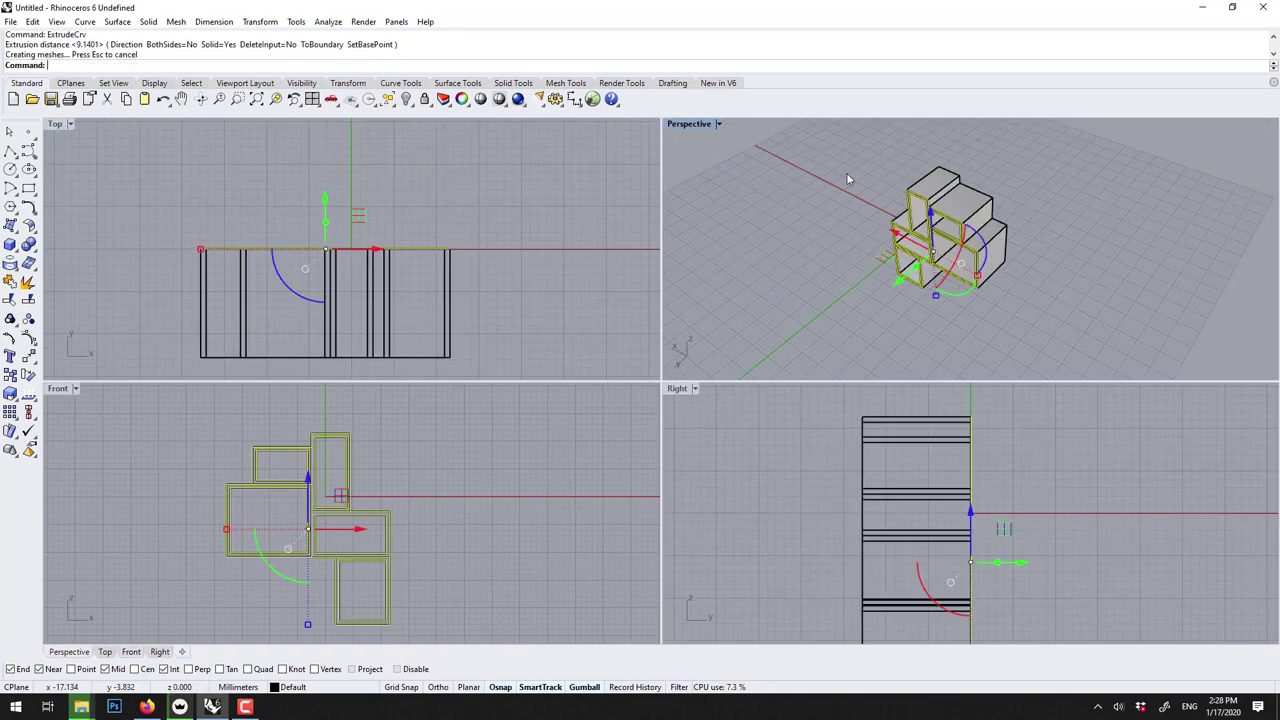
- In a maximized Perspective view, shift the middle hollow block below the tall one slightly along its depth direction
double_click(678, 128)
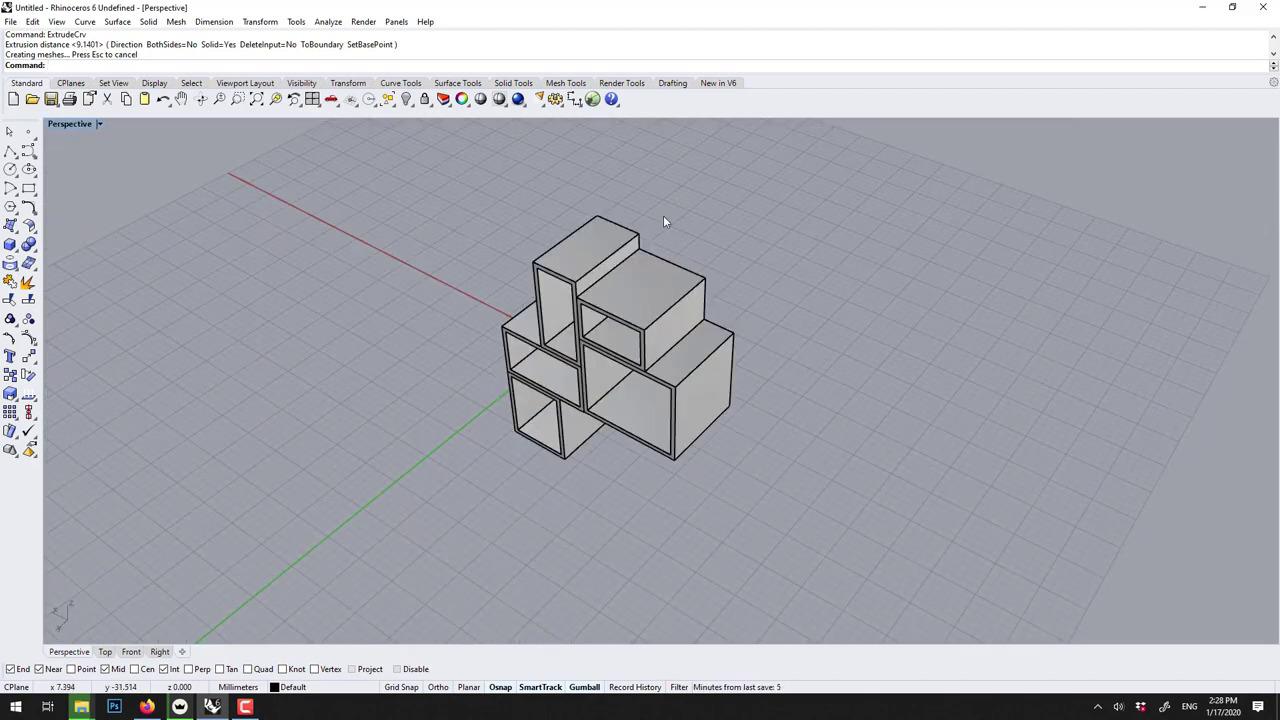
key(ctrl+shift+e)
right_drag(608, 372, 886, 350)
click(683, 444)
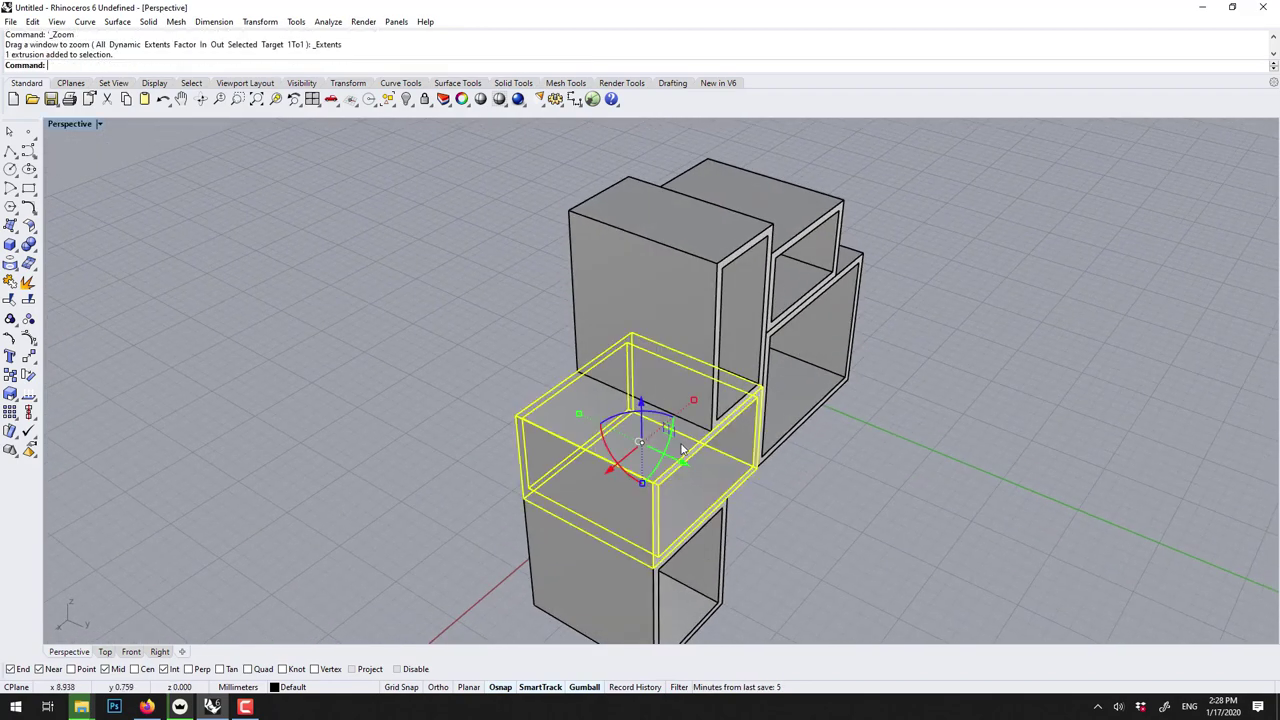
drag(680, 450, 688, 470)
- Select the extrusion of the small upper block beside the tall one and shift it slightly along its depth direction
click(829, 222)
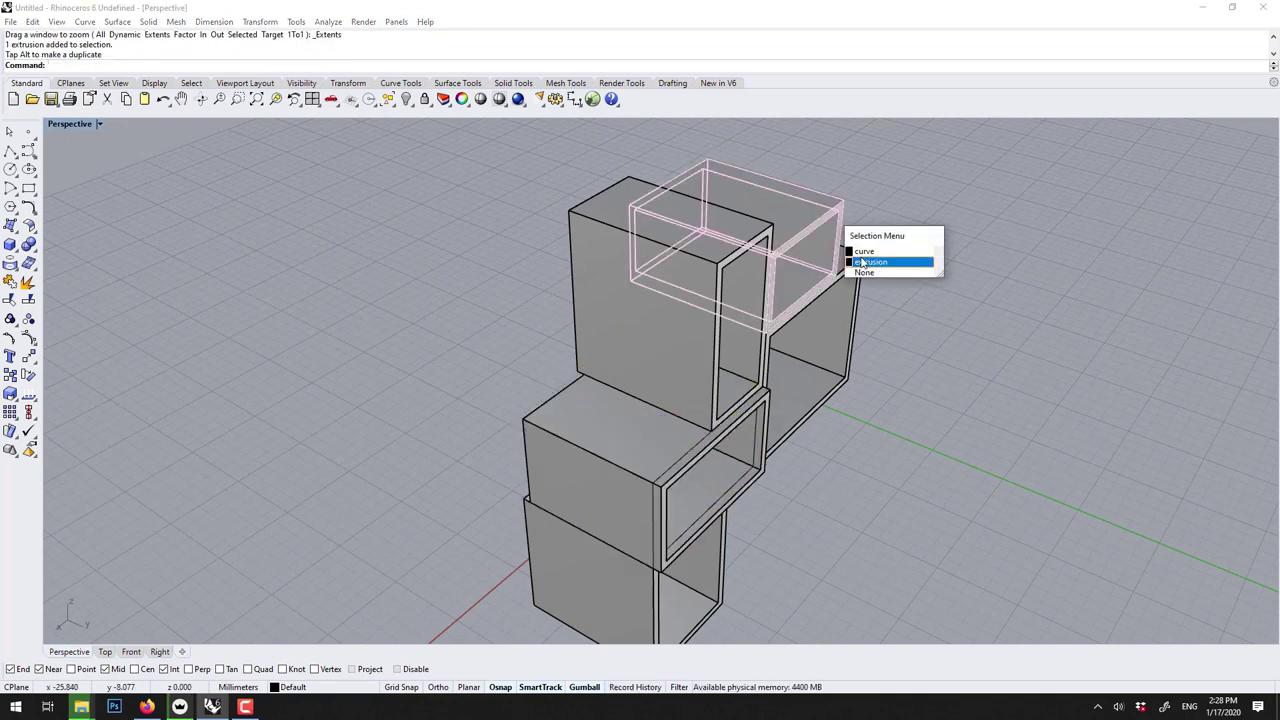
click(862, 263)
drag(751, 248, 566, 289)
click(678, 344)
click(509, 325)
right_drag(676, 415, 516, 378)
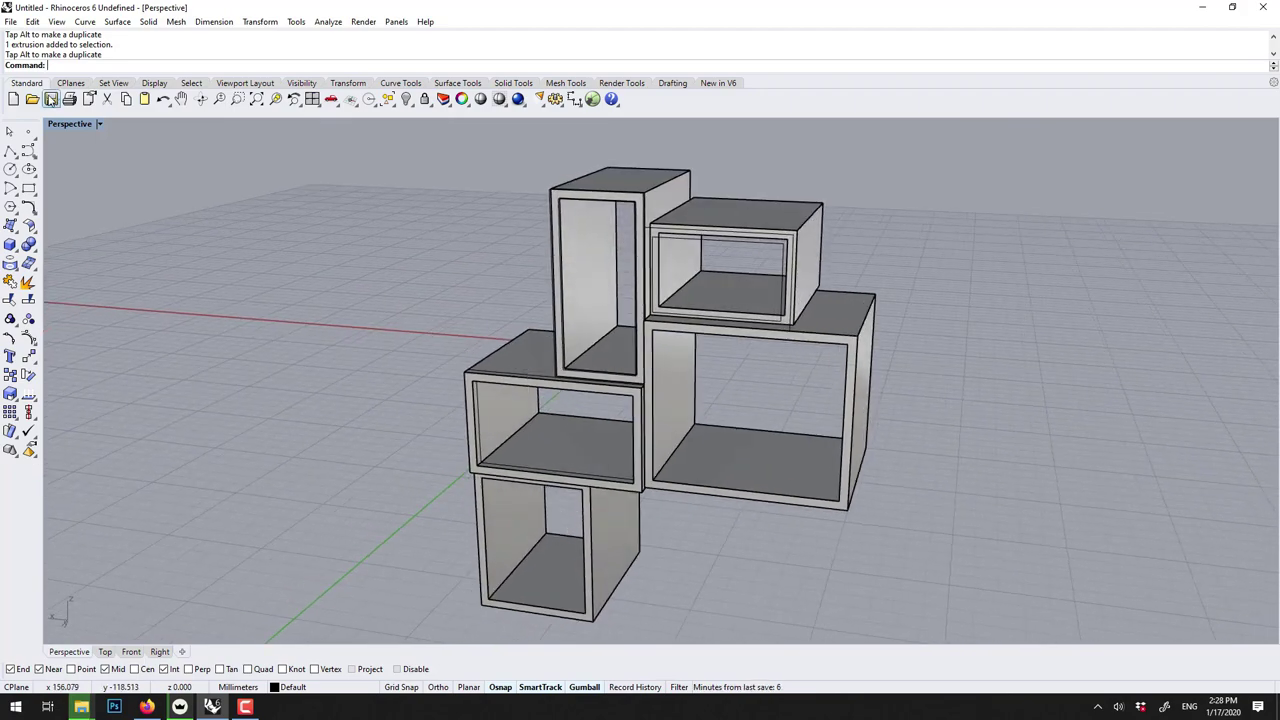
- Preview the shelf in Rendered display mode, return the view to Shaded, and select all the blocks and curves
click(100, 125)
click(103, 188)
right_drag(315, 316, 303, 291)
click(100, 124)
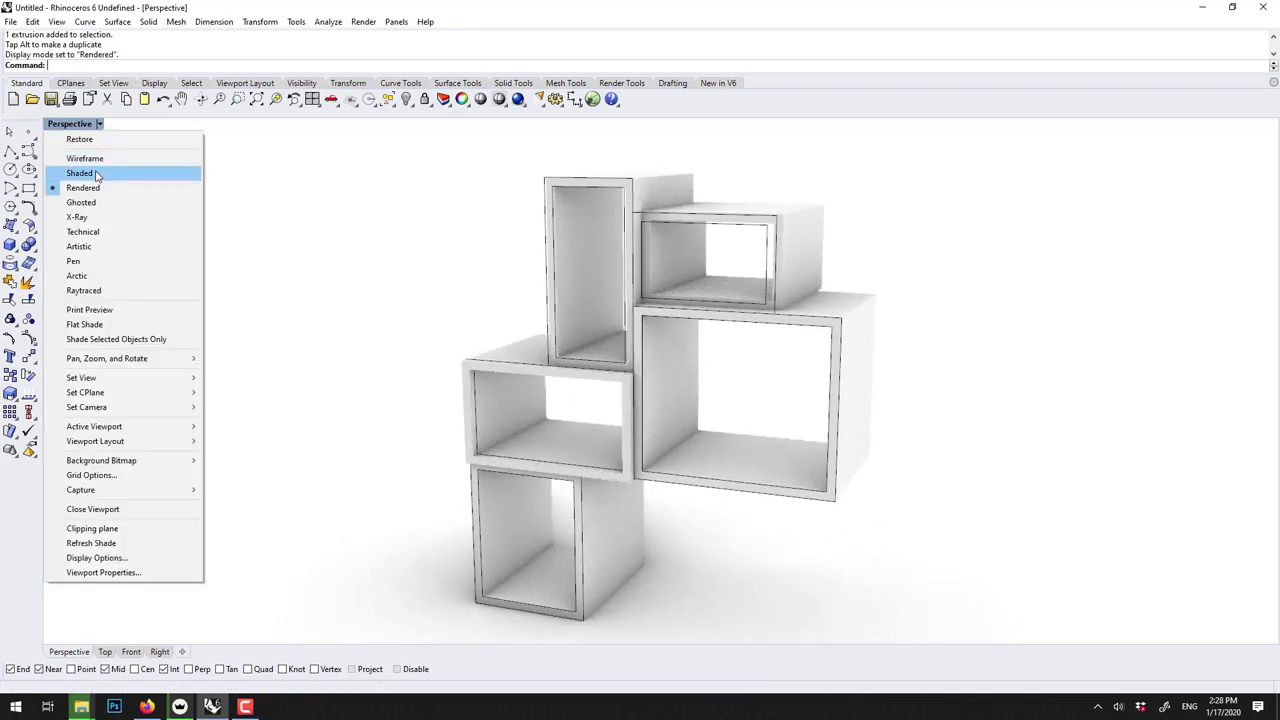
click(103, 171)
drag(324, 167, 962, 680)
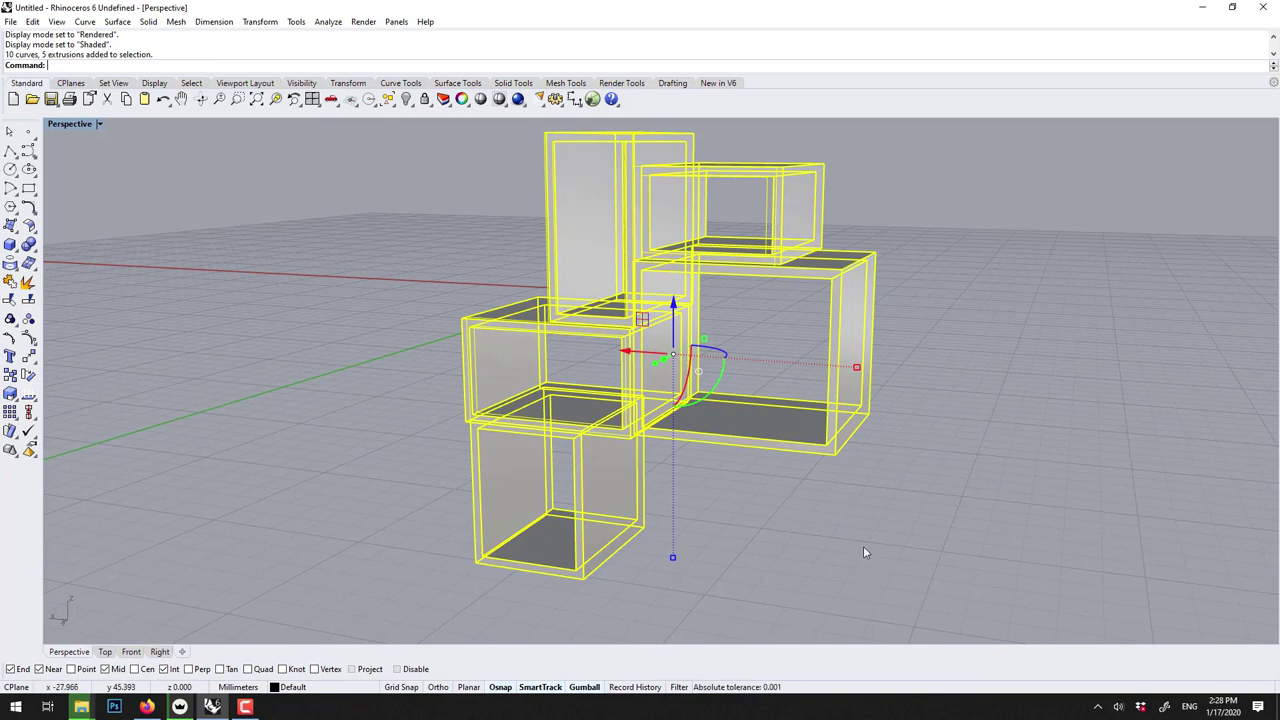
- Switch to the desktop, examine the shelf composition in the Modo _Design_Shelf.jpg picture up close, and close the picture
click(1211, 12)
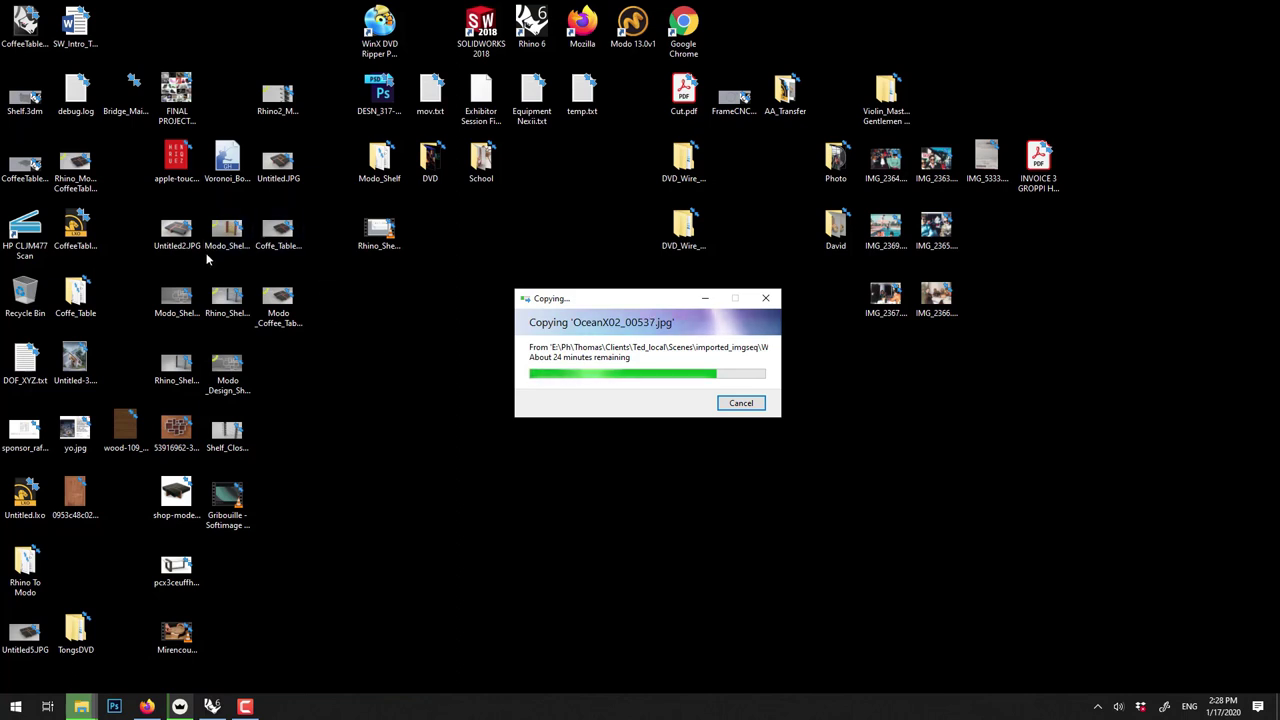
click(224, 362)
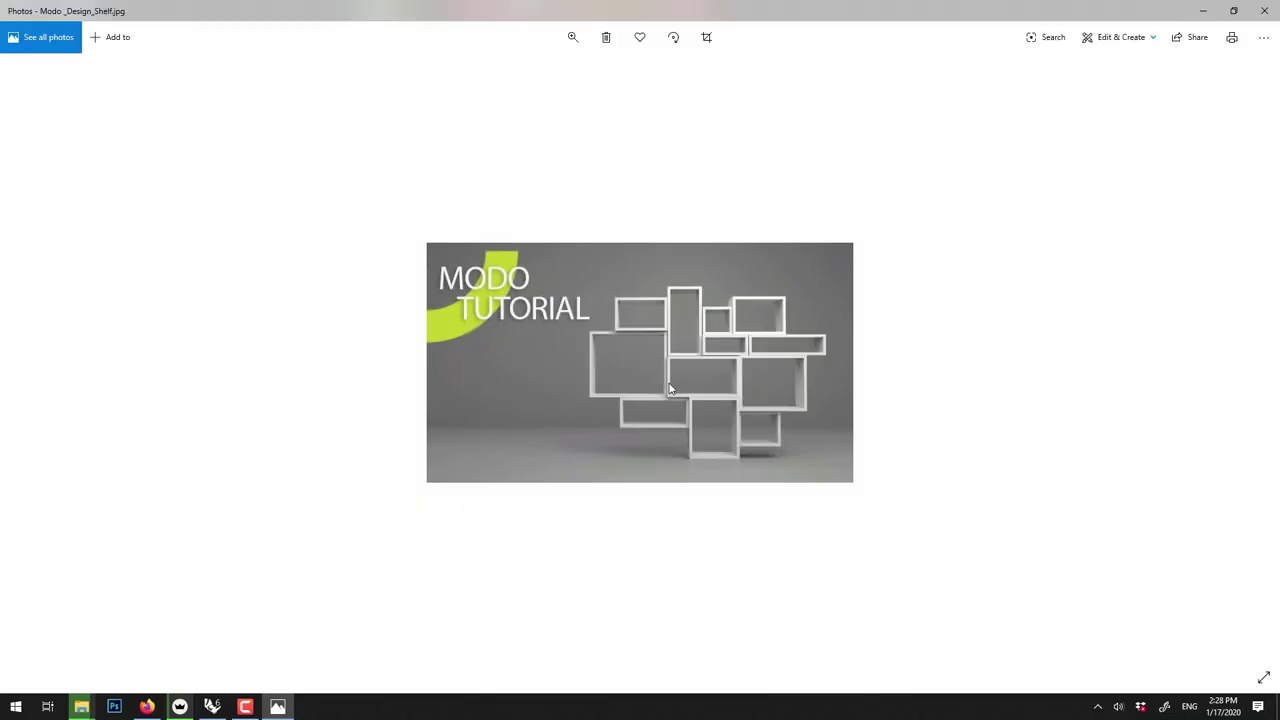
scroll(670, 388, up, 5)
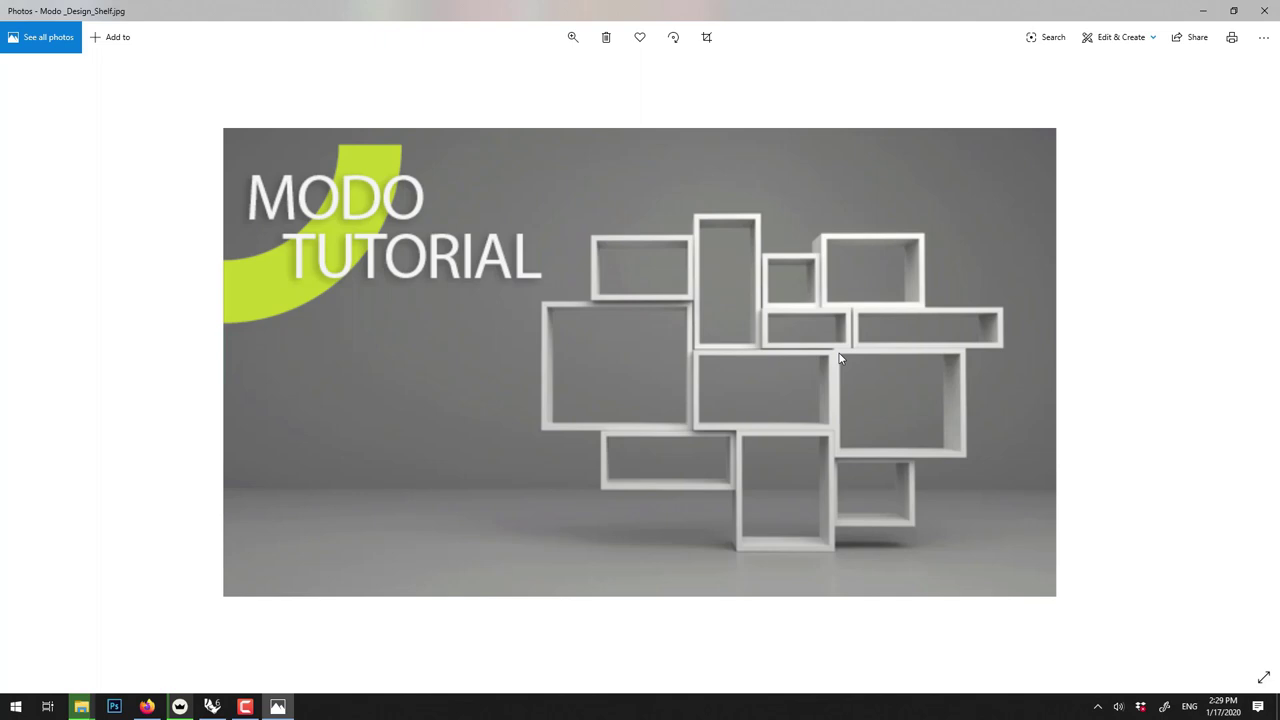
scroll(838, 358, up, 2)
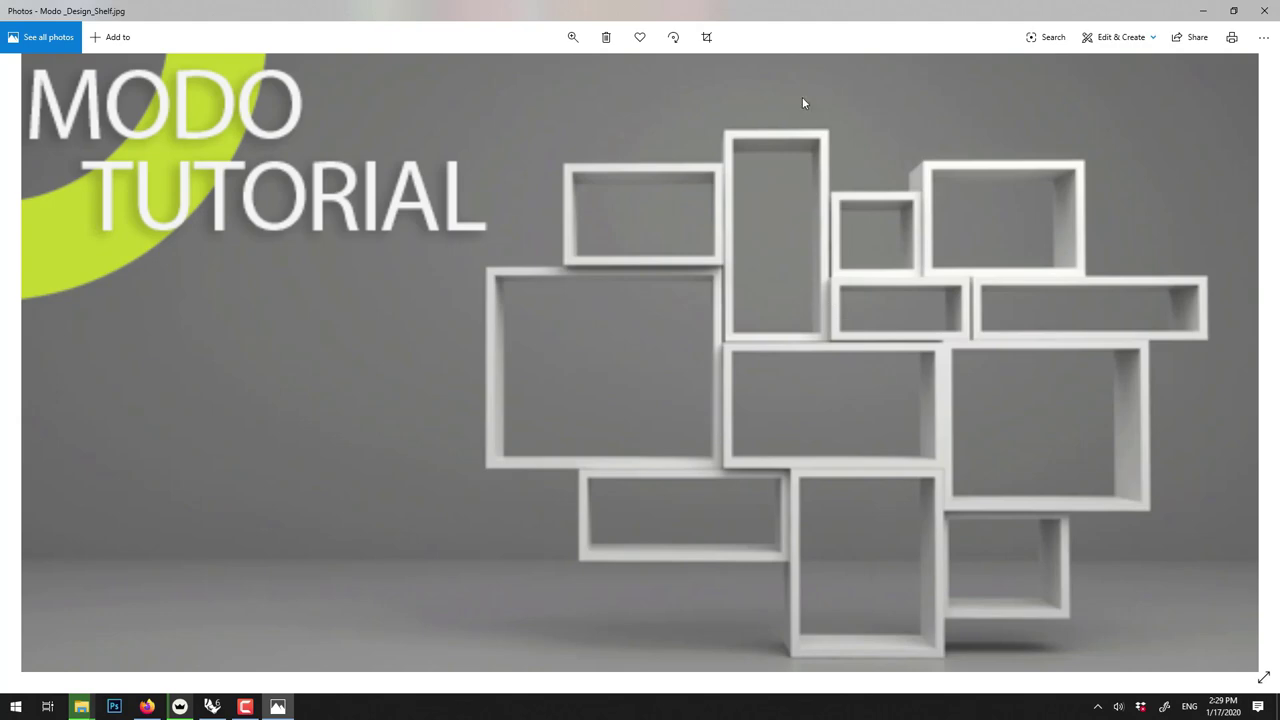
click(1265, 10)
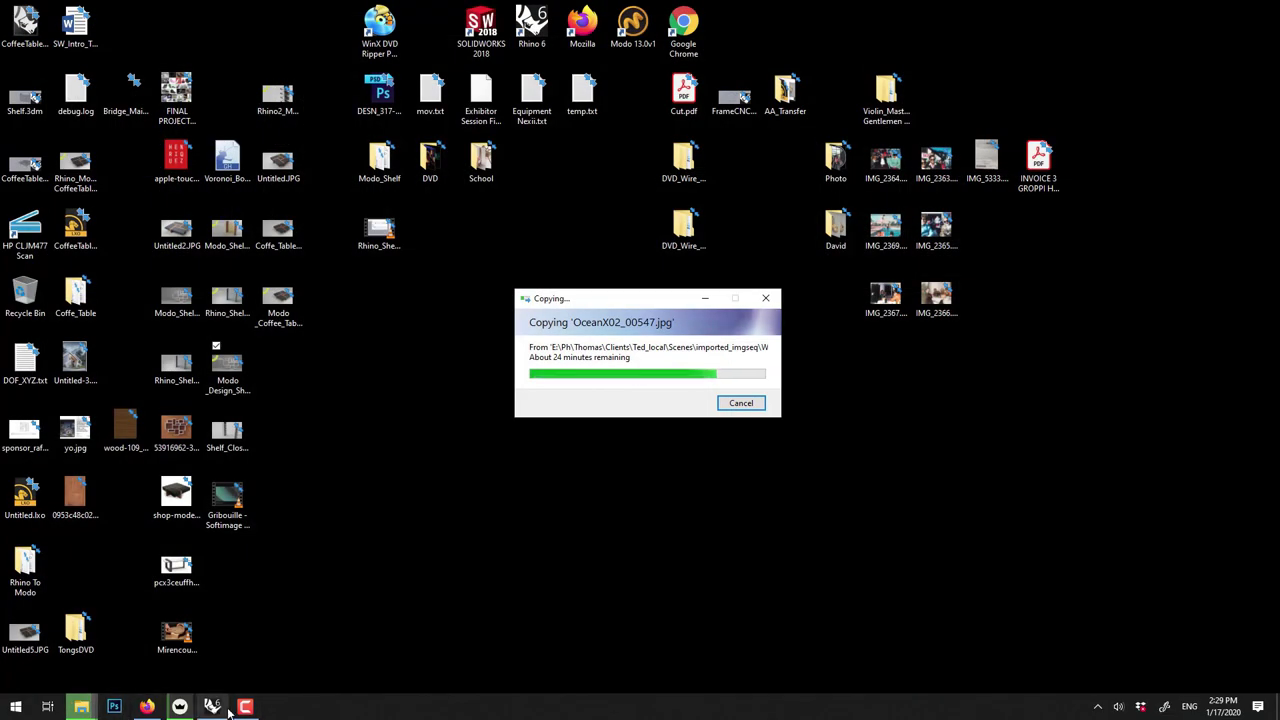